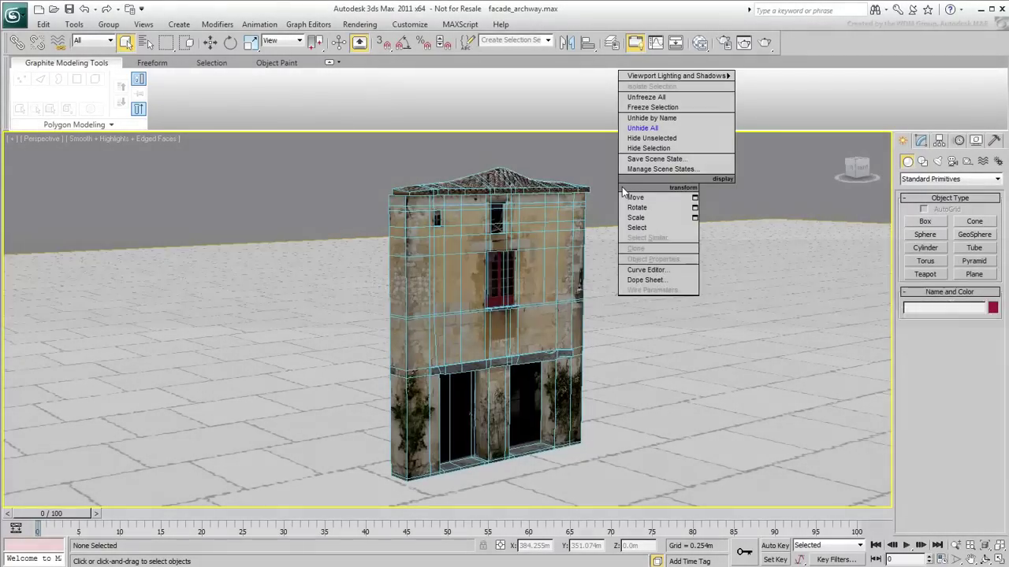
- Unhide all hidden objects and select the grey facade with the arched doorway
click(642, 128)
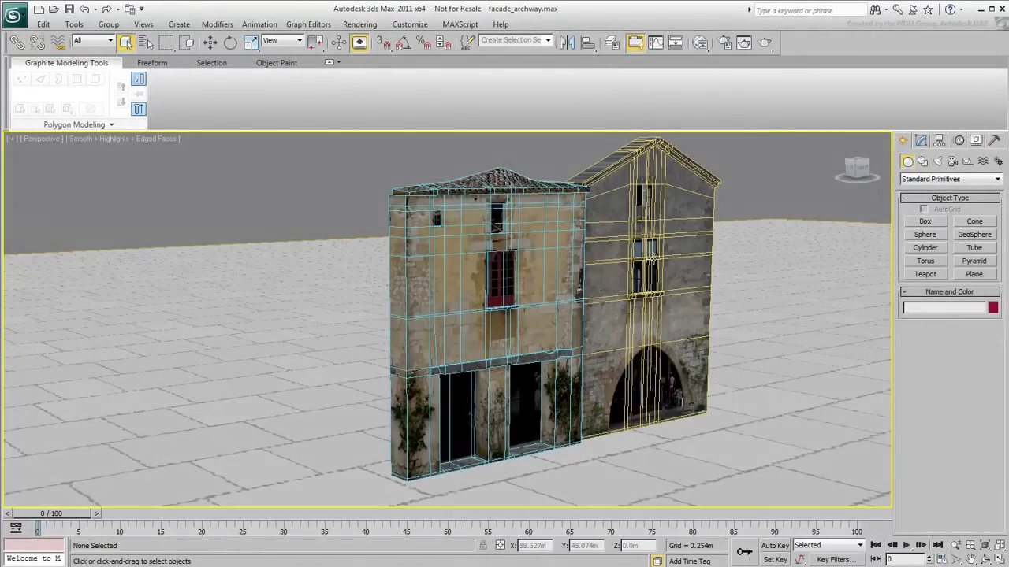
click(652, 271)
- Examine the grey facade's roof, windows and archway beside the neighbouring building from several angles
alt+middle_drag(633, 312, 503, 379)
scroll(508, 373, up, 5)
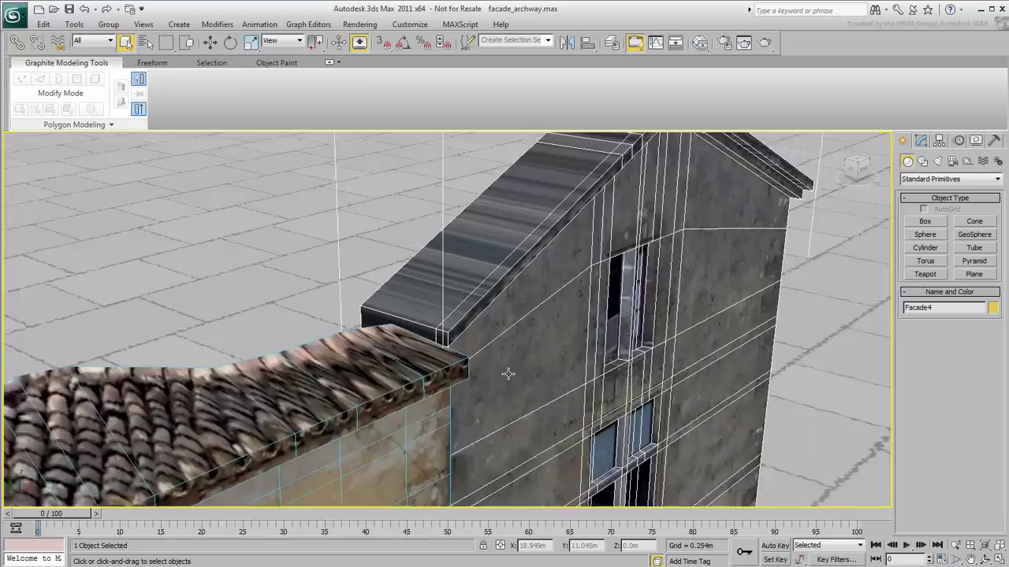
middle_drag(665, 383, 415, 176)
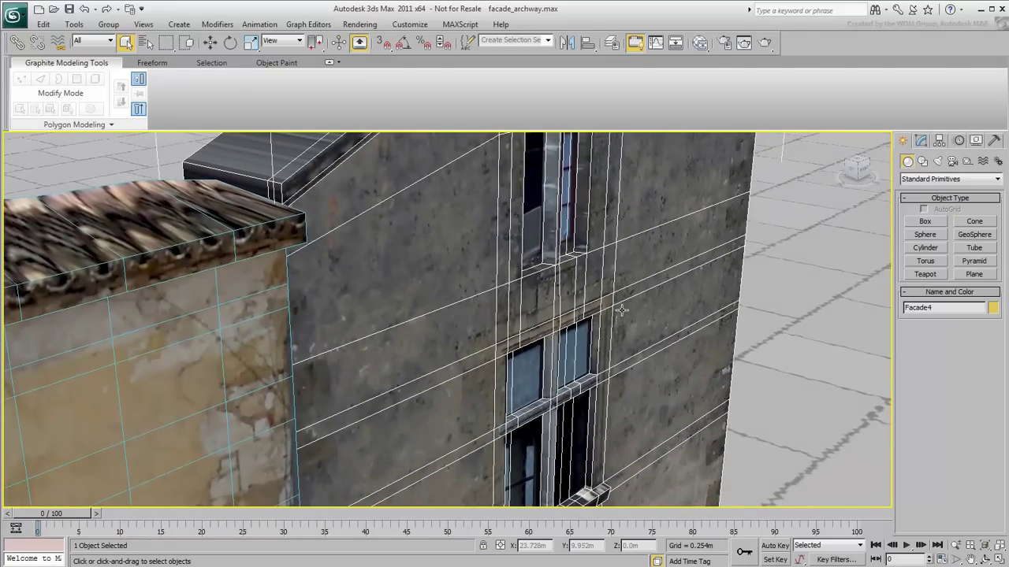
scroll(621, 311, down, 2)
alt+middle_drag(615, 321, 602, 316)
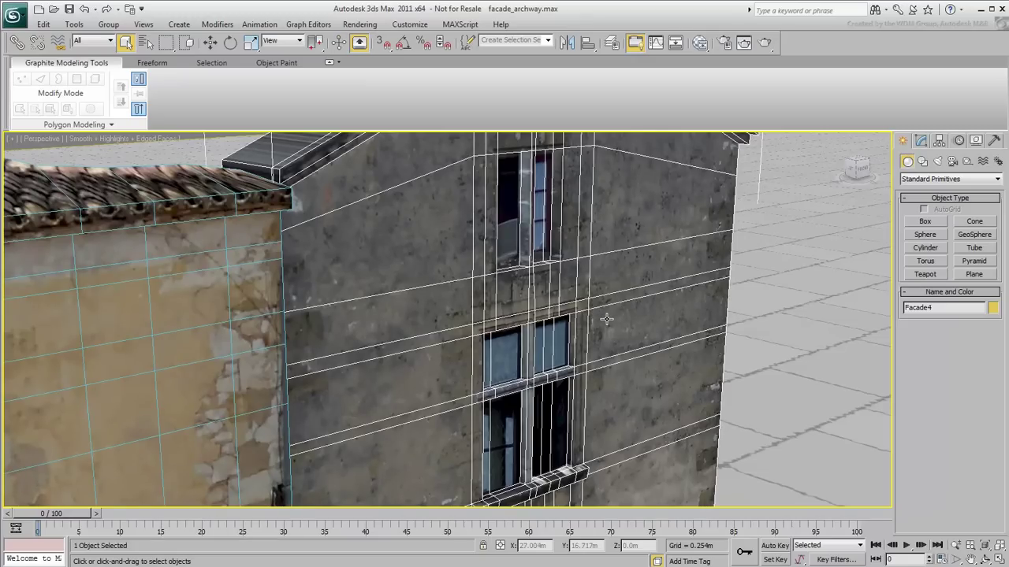
scroll(606, 318, down, 6)
scroll(602, 265, up, 5)
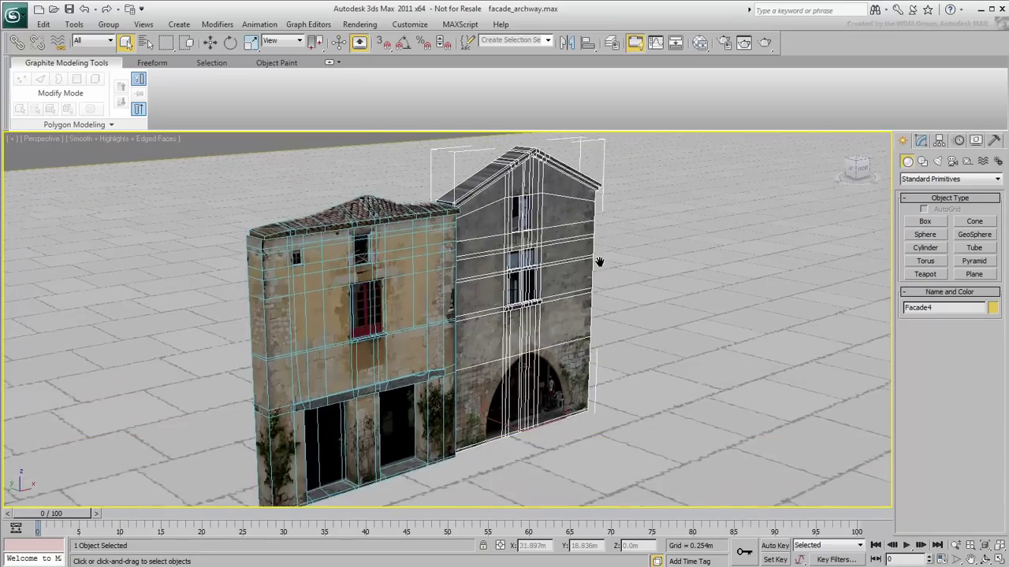
alt+middle_drag(606, 299, 583, 313)
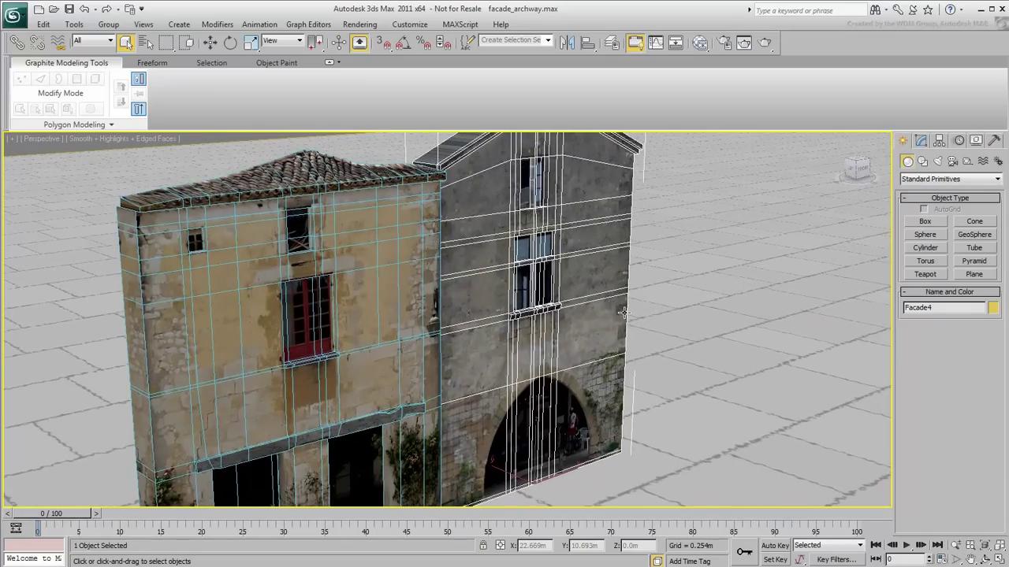
- Frame the archway in the front view and enter edge editing on the facade's base Editable Poly
key(f)
scroll(661, 298, down, 5)
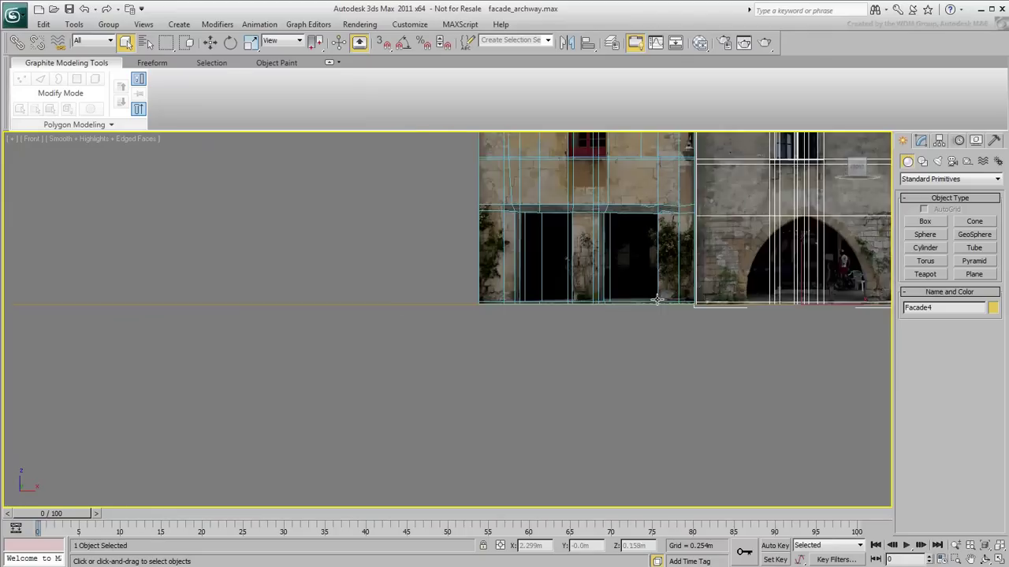
middle_drag(728, 266, 423, 420)
scroll(441, 422, up, 5)
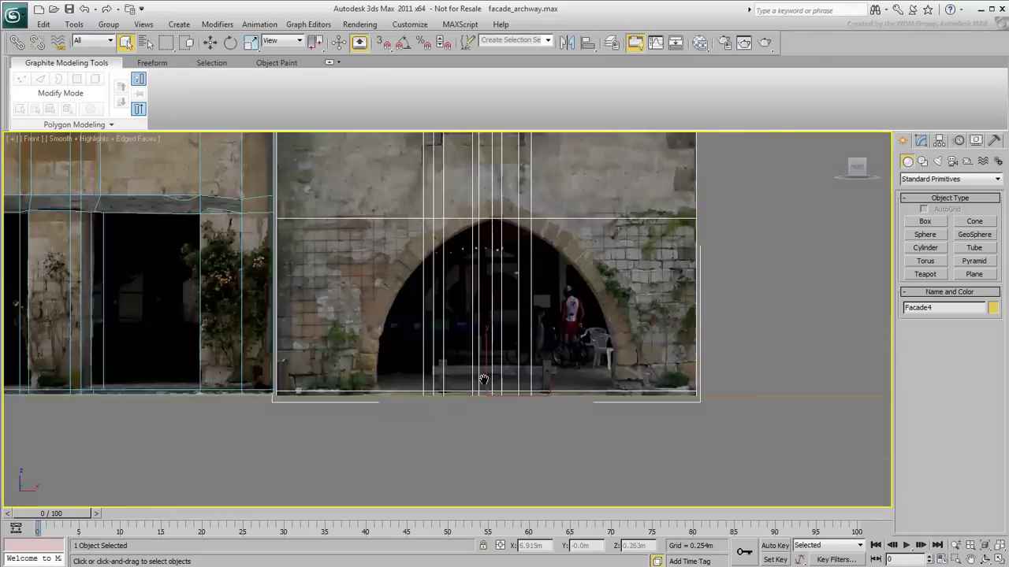
middle_drag(491, 421, 447, 442)
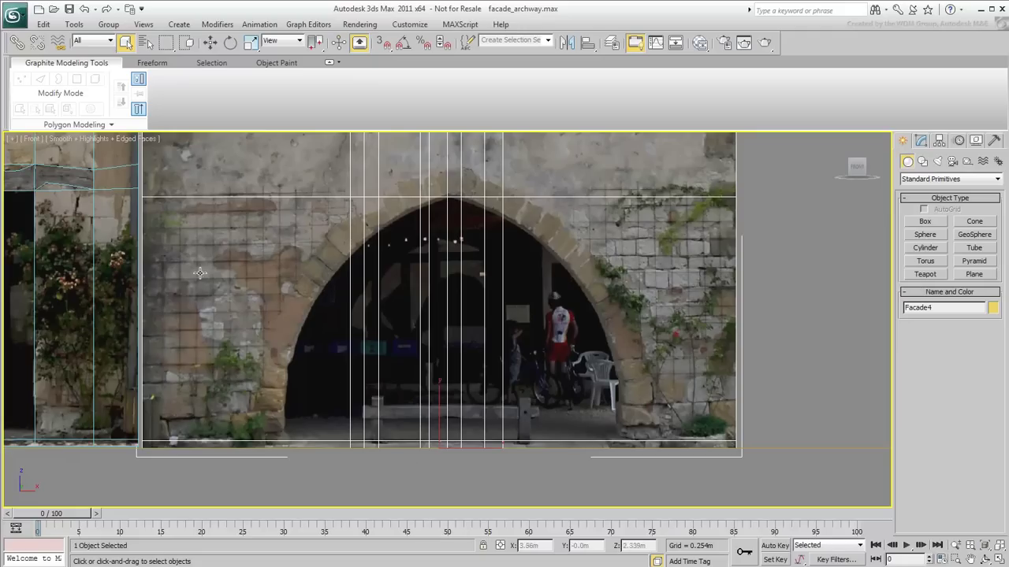
click(52, 95)
click(120, 101)
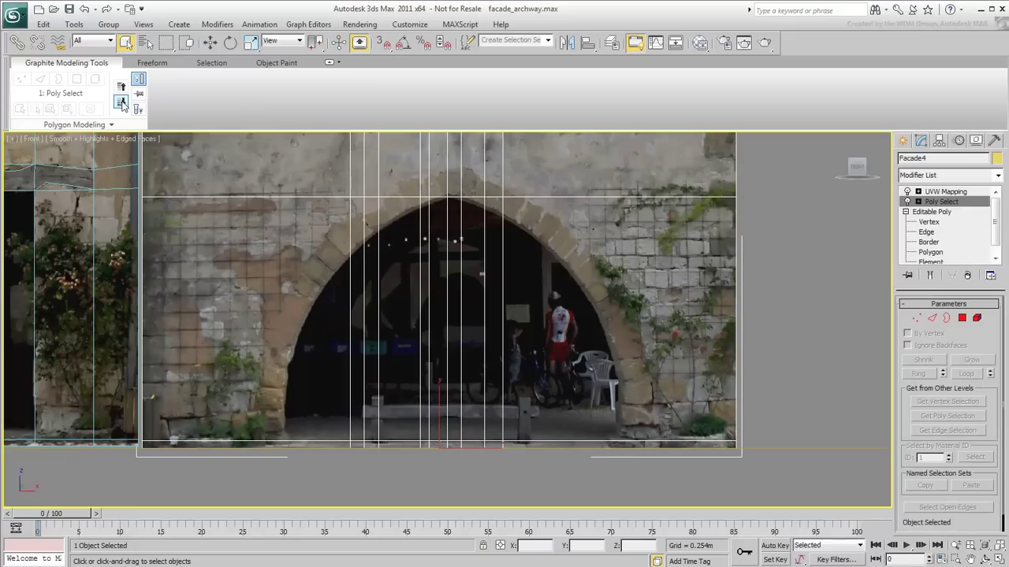
click(121, 102)
key(2)
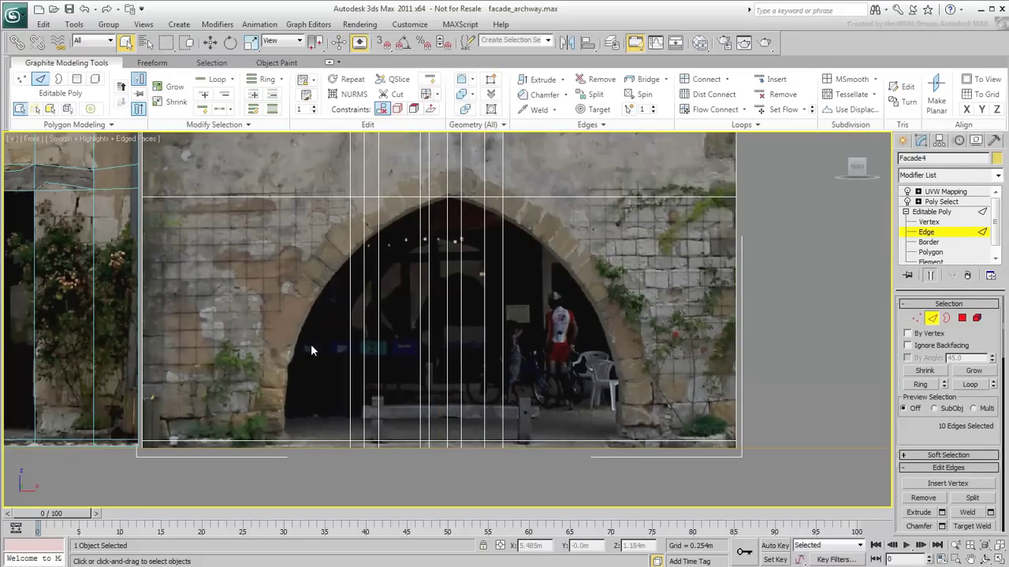
- Cut new edges along the arch outline in the texture, from the left foot up towards the apex
click(392, 94)
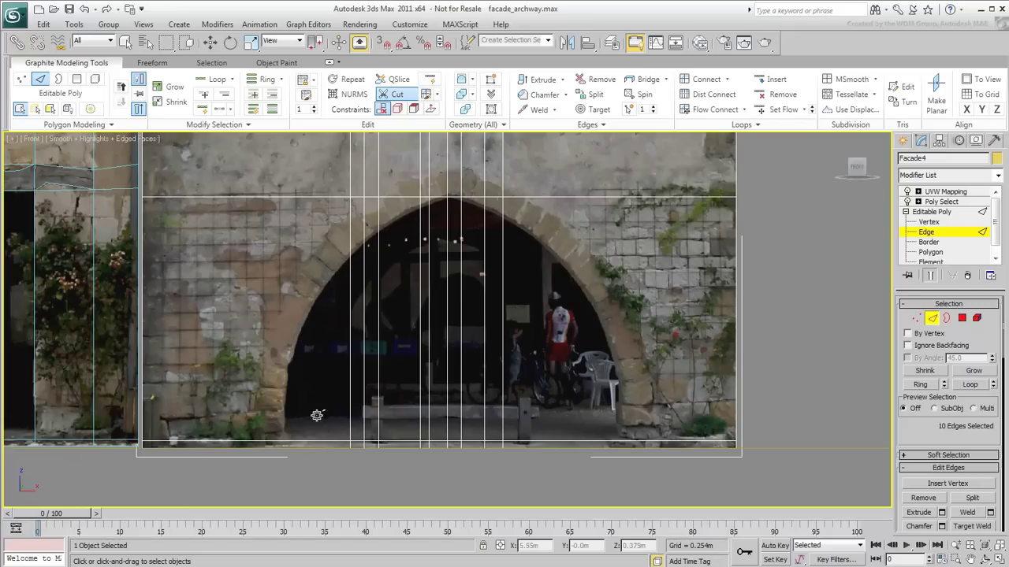
click(282, 443)
click(284, 398)
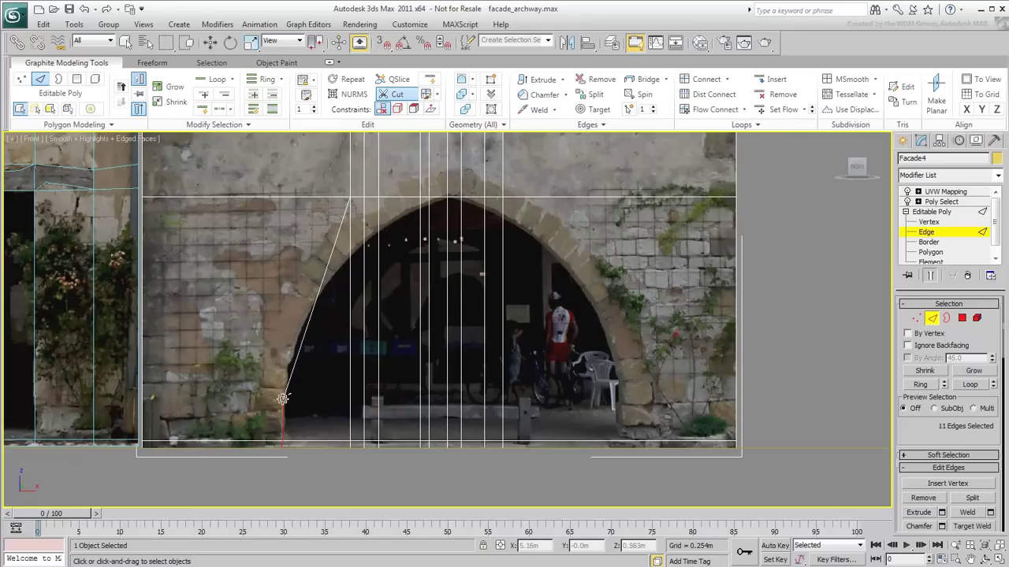
click(288, 370)
click(295, 342)
click(312, 304)
click(333, 271)
click(350, 250)
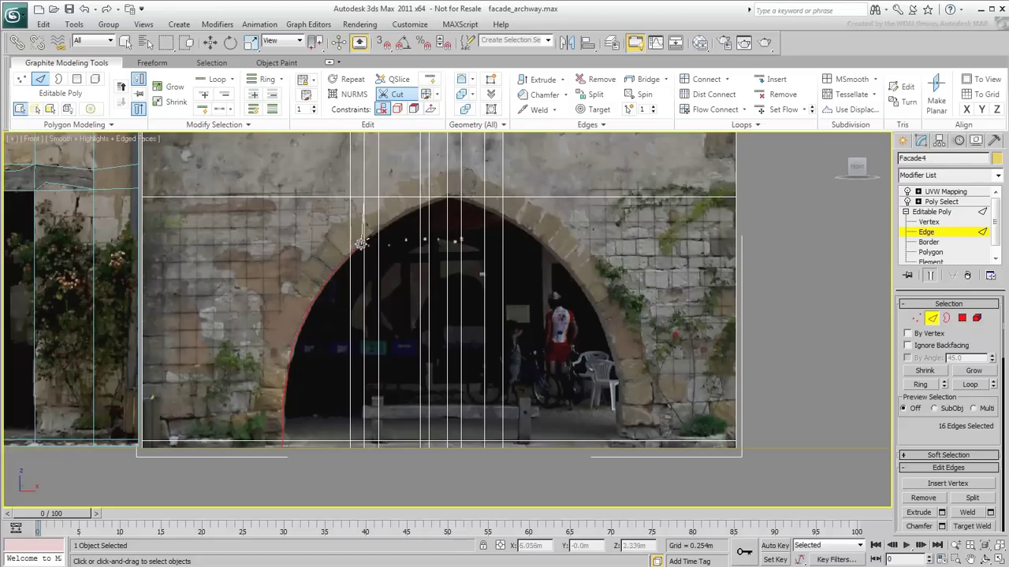
click(372, 234)
click(398, 218)
click(413, 209)
click(428, 201)
- Continue the cut over the apex and down the arch's right side to the facade's base, then end it
scroll(447, 194, up, 5)
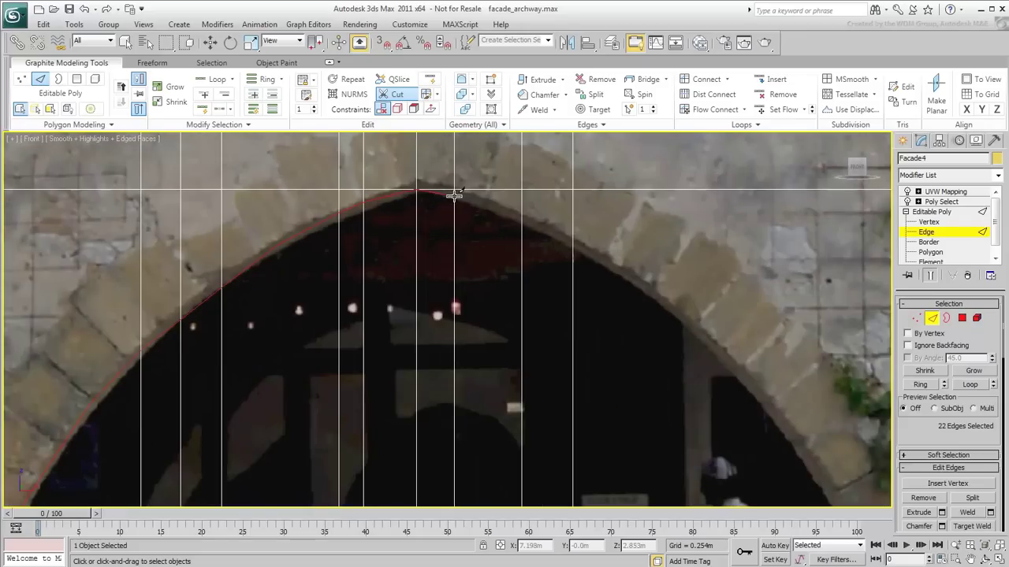
click(502, 216)
click(573, 244)
scroll(503, 268, down, 5)
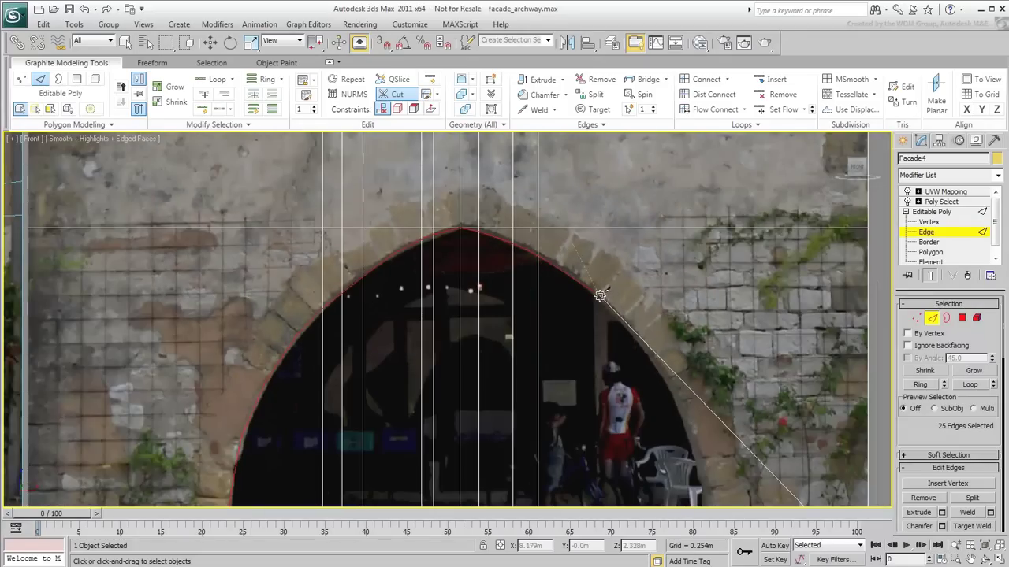
click(604, 297)
click(640, 338)
click(667, 382)
scroll(599, 379, down, 5)
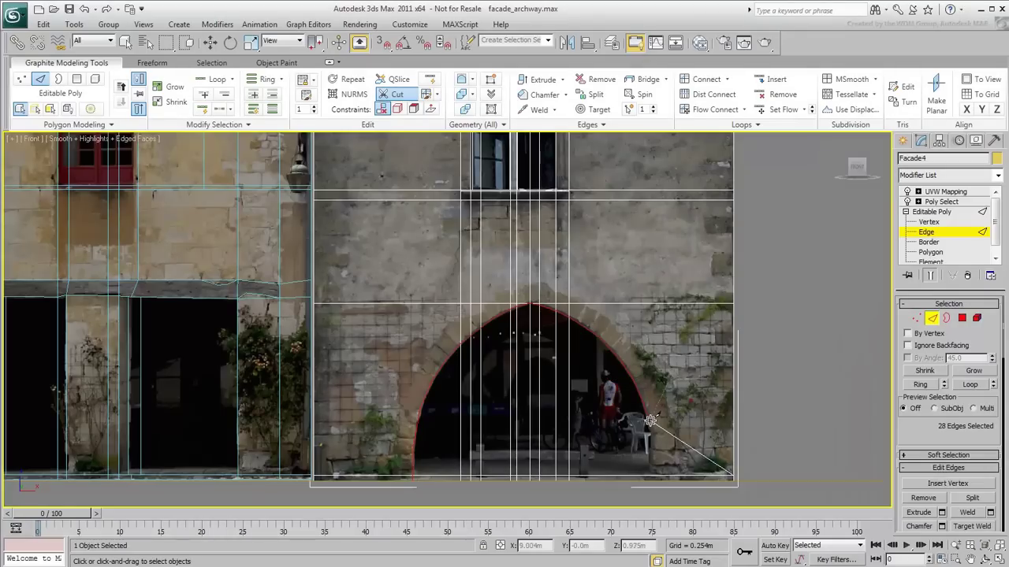
click(650, 420)
click(653, 451)
click(653, 479)
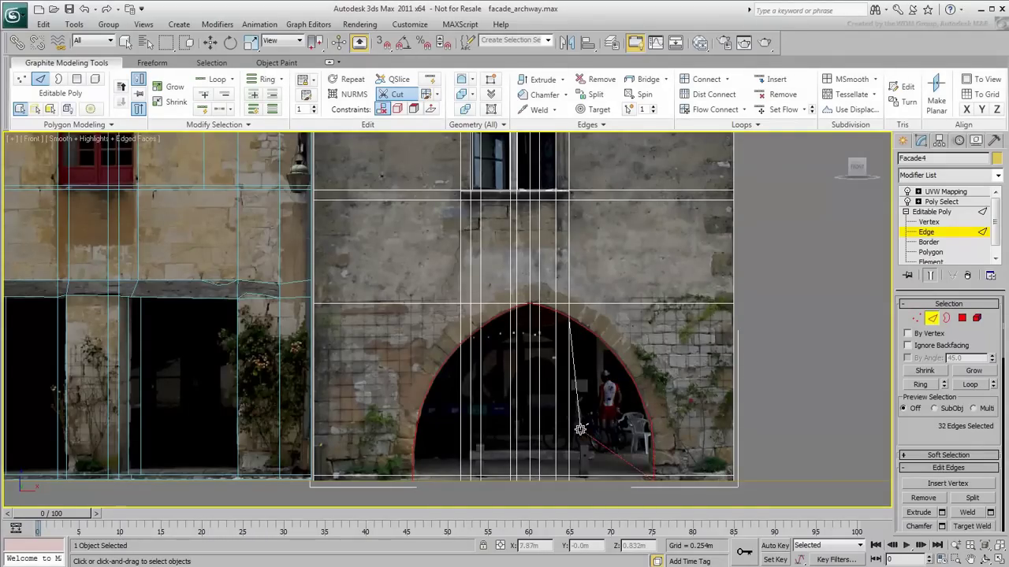
middle_drag(582, 429, 521, 405)
right_click(520, 402)
- Extrude all polygons inside the arch opening inward to recess the doorway, and exit polygon editing
alt+middle_drag(413, 398, 446, 411)
key(4)
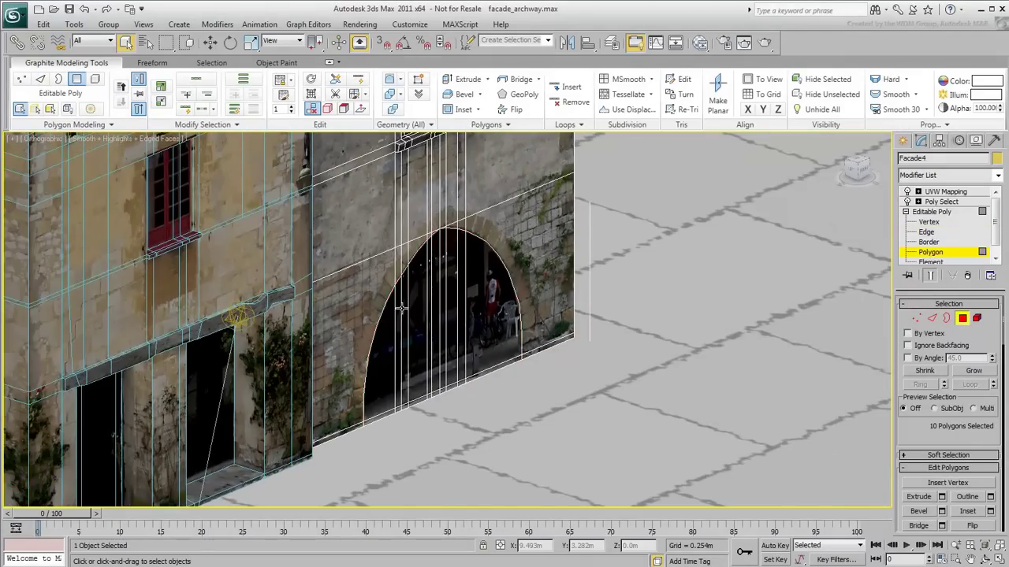
middle_drag(379, 369, 330, 420)
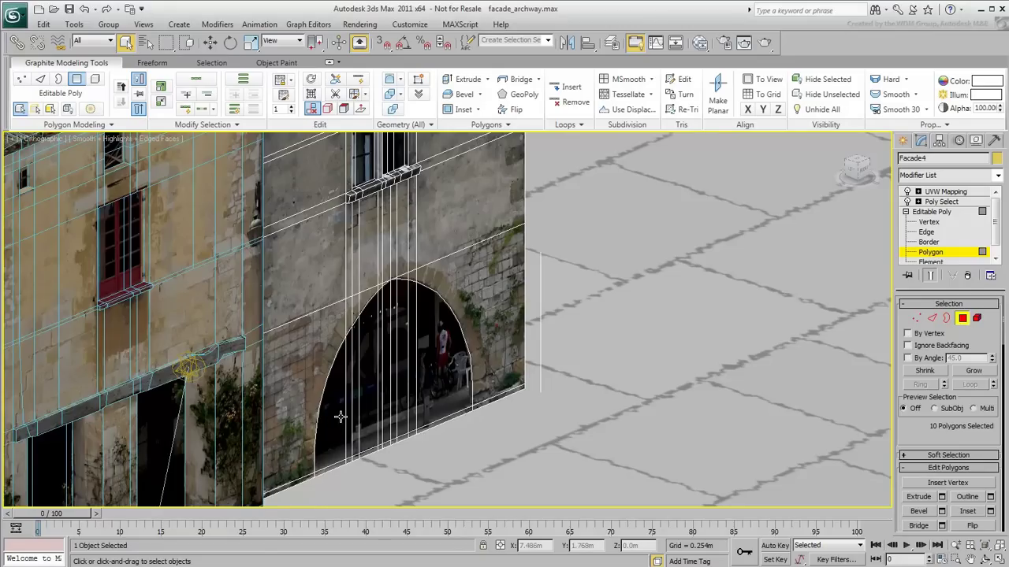
click(333, 419)
ctrl+click(349, 417)
ctrl+click(355, 417)
ctrl+click(368, 415)
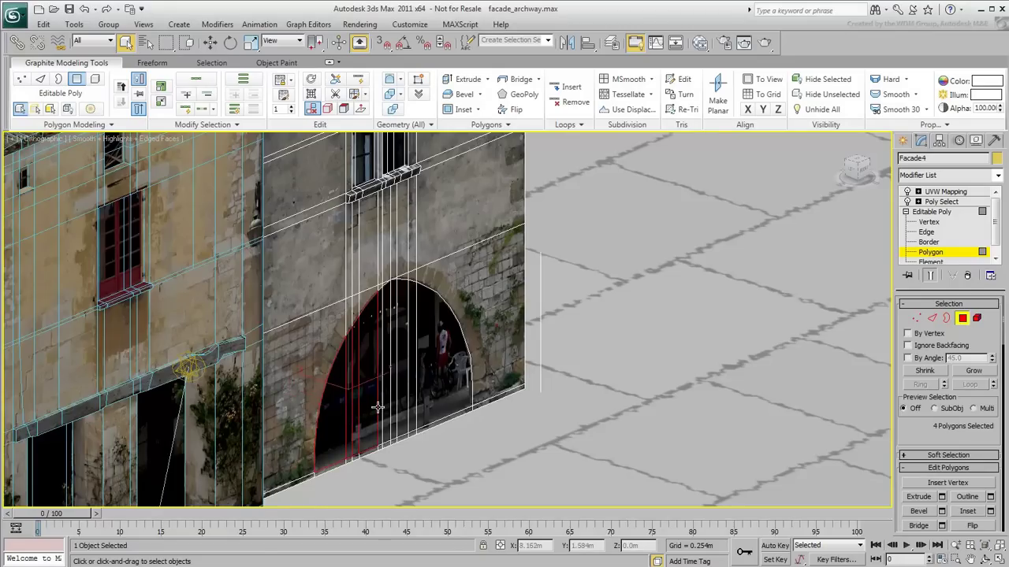
ctrl+click(375, 408)
ctrl+click(385, 407)
ctrl+click(394, 405)
ctrl+click(404, 405)
ctrl+click(414, 404)
ctrl+click(429, 403)
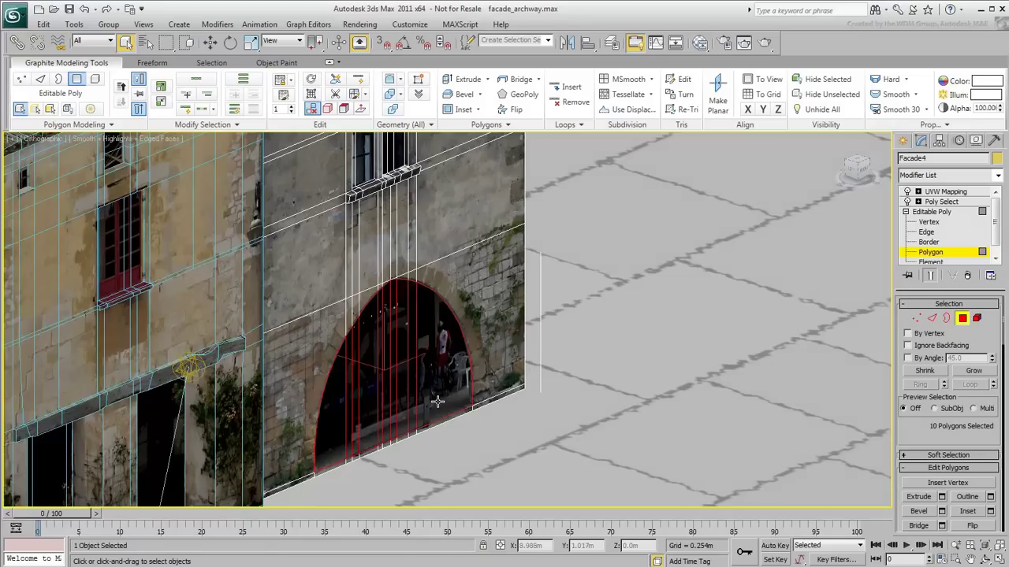
click(465, 79)
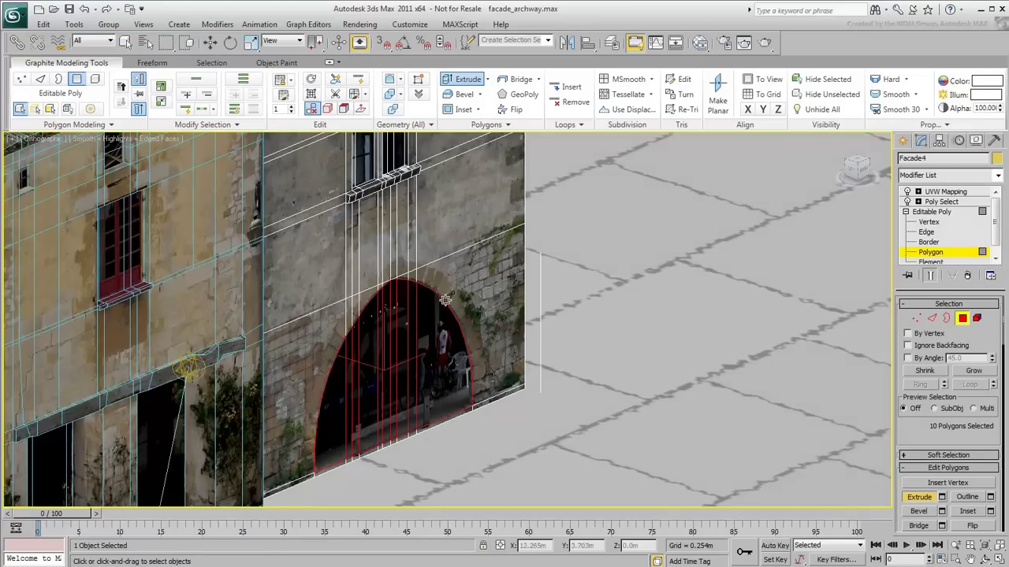
drag(444, 349, 439, 379)
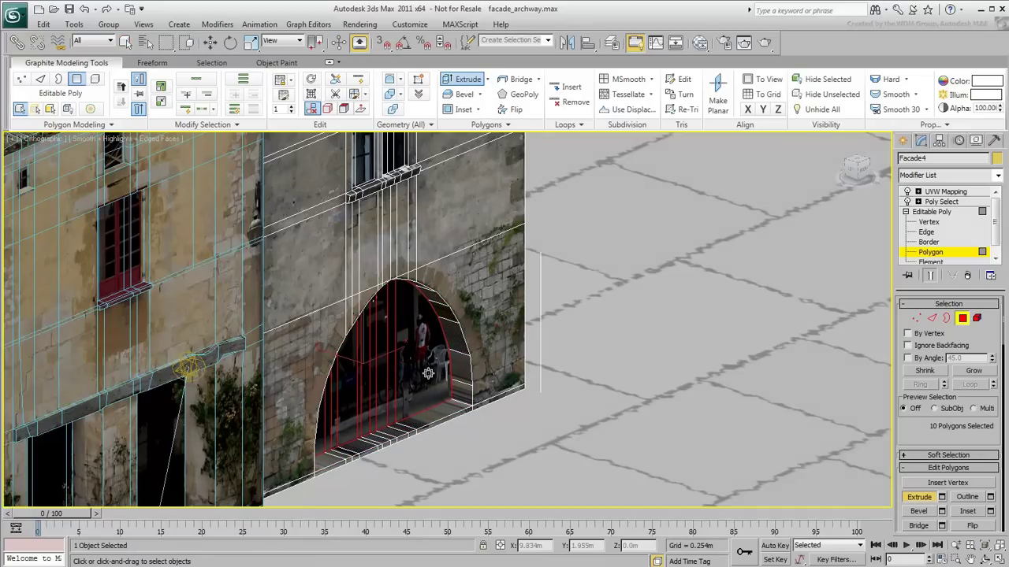
right_click(439, 379)
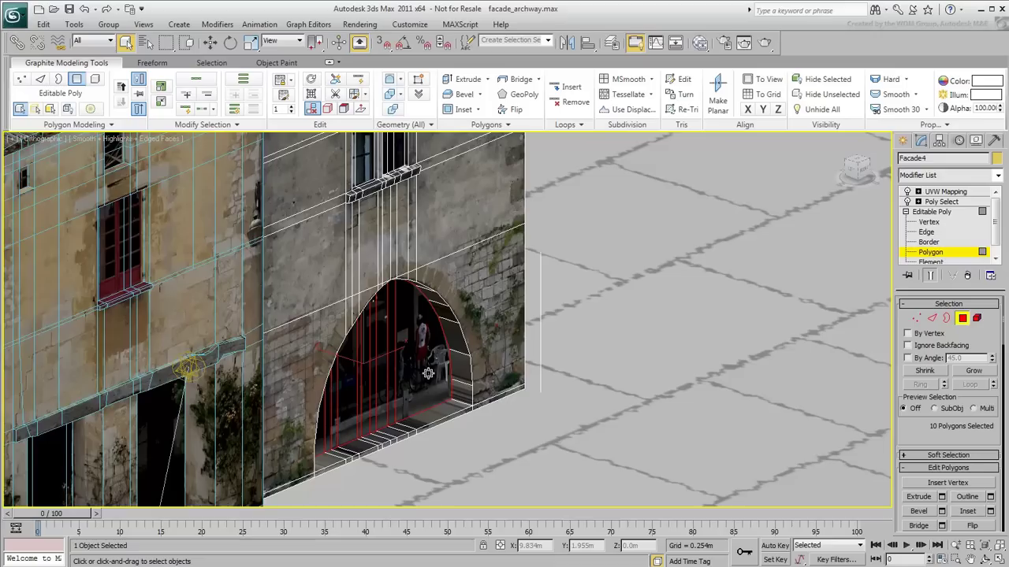
click(77, 79)
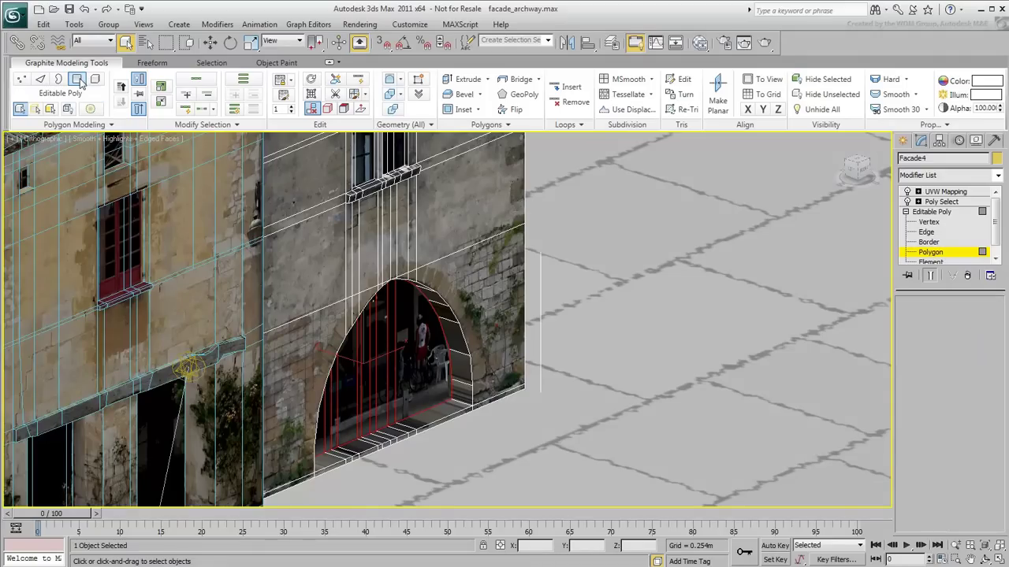
- Add an Unwrap UVW modifier above UVW Mapping on the facade and enter its Face level
click(943, 191)
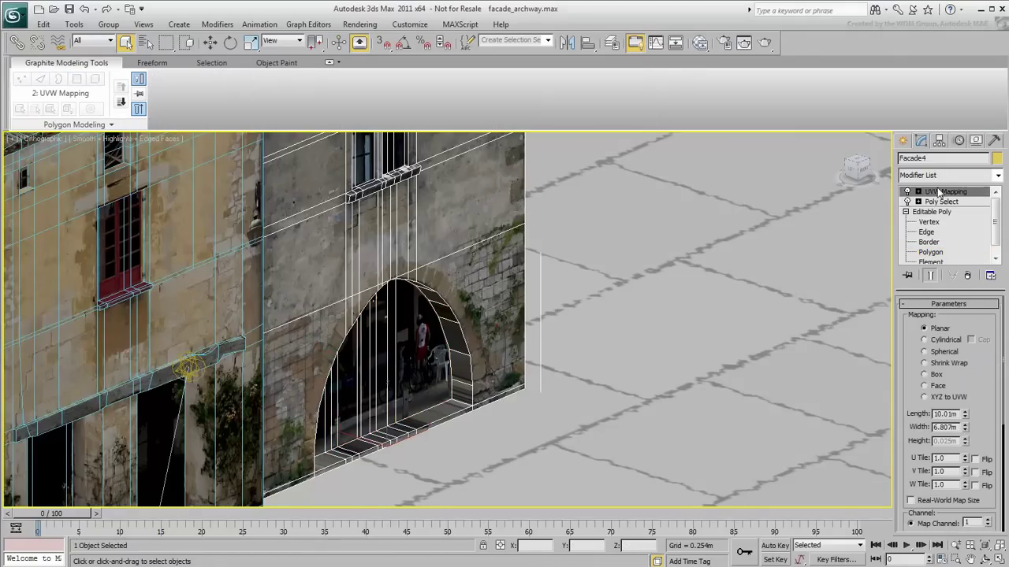
click(998, 175)
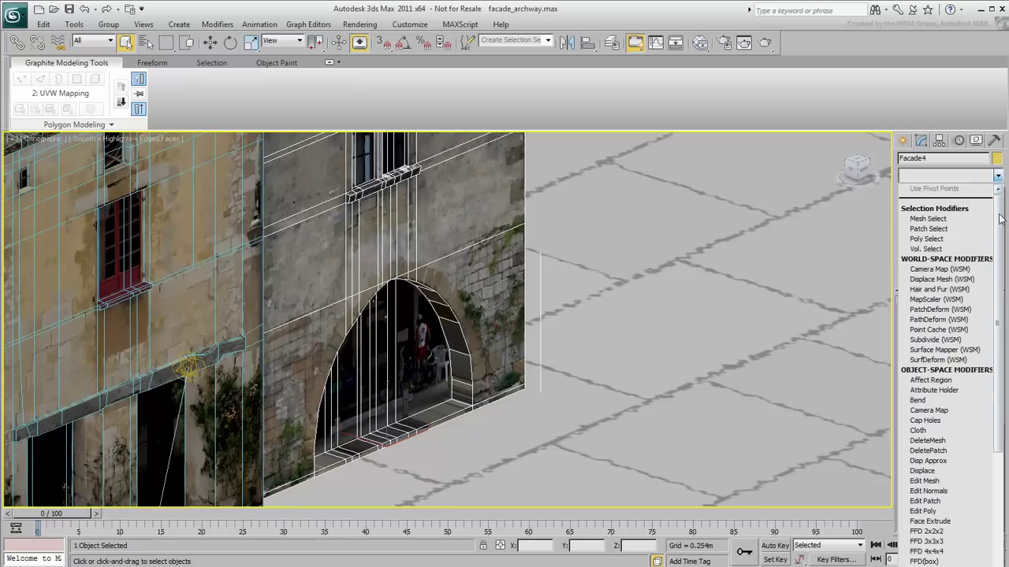
scroll(945, 370, down, 10)
click(930, 566)
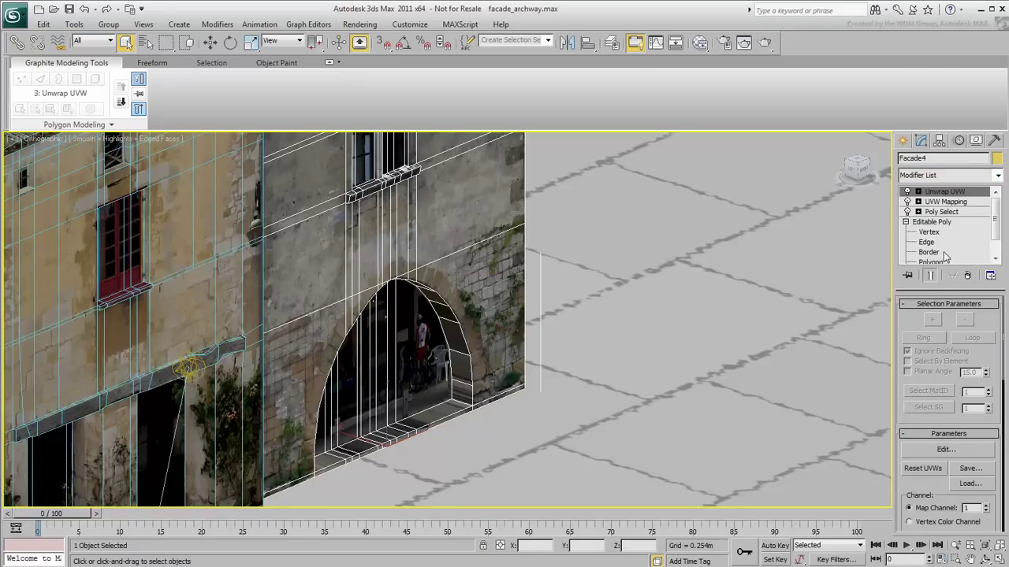
click(917, 192)
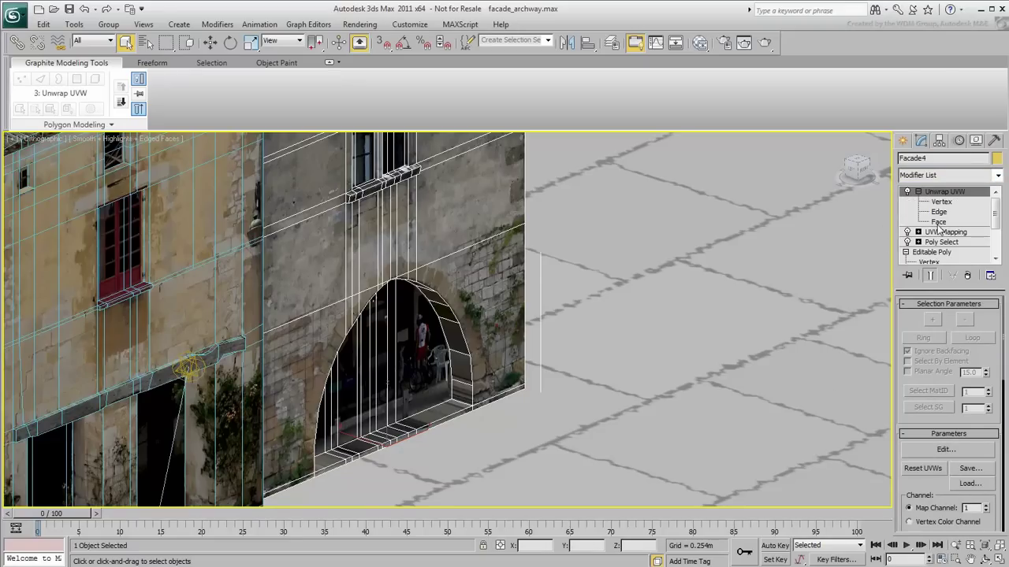
click(939, 222)
- Apply a planar map aligned to Z to all the floor faces of the recessed archway
middle_drag(508, 447, 558, 399)
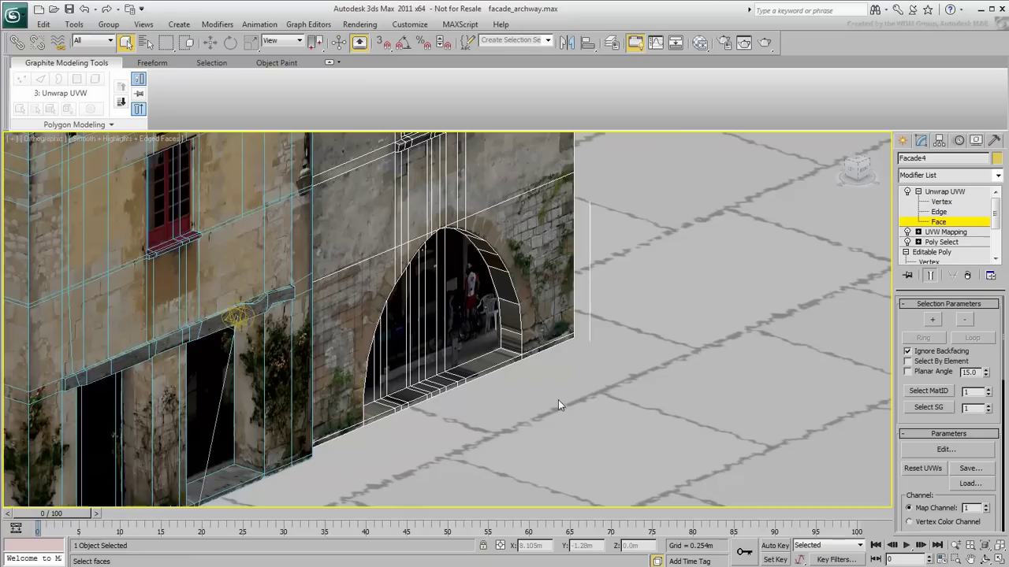
click(377, 410)
ctrl+click(394, 403)
ctrl+click(406, 398)
ctrl+click(419, 392)
ctrl+click(430, 386)
ctrl+click(438, 382)
ctrl+click(447, 376)
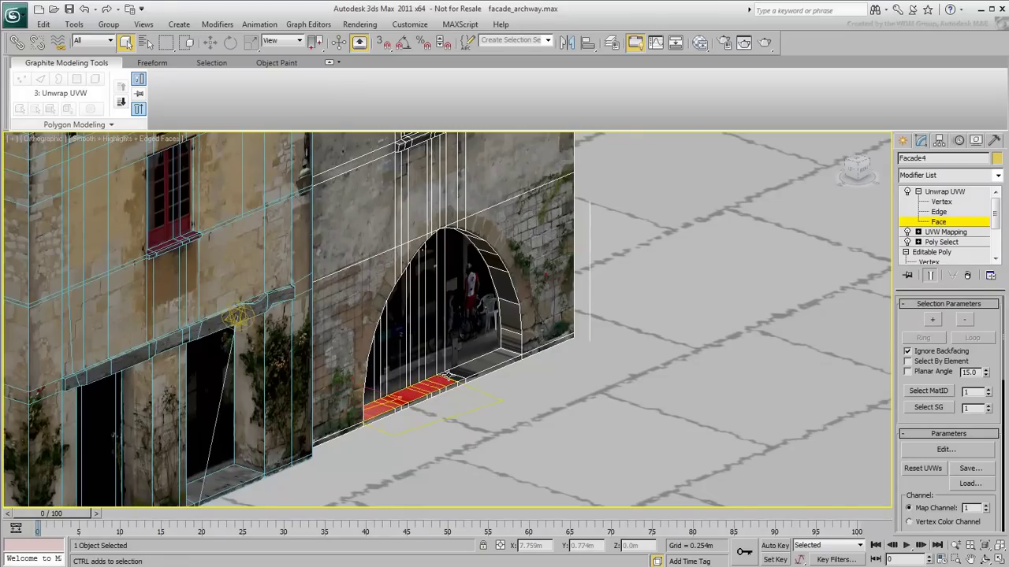
ctrl+click(468, 369)
alt+middle_drag(606, 426, 582, 440)
middle_drag(475, 431, 544, 399)
drag(929, 490, 937, 212)
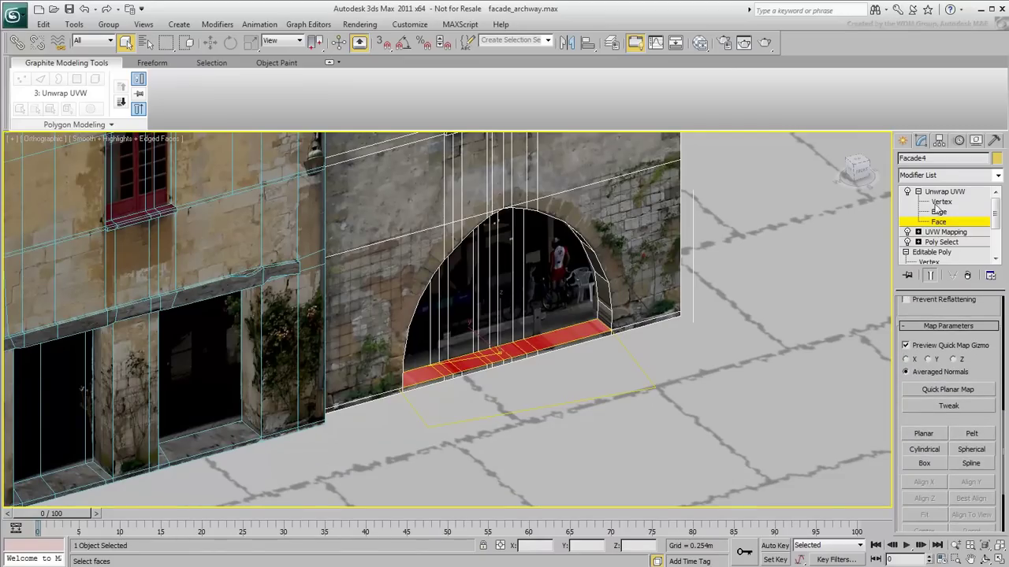
click(923, 439)
click(925, 498)
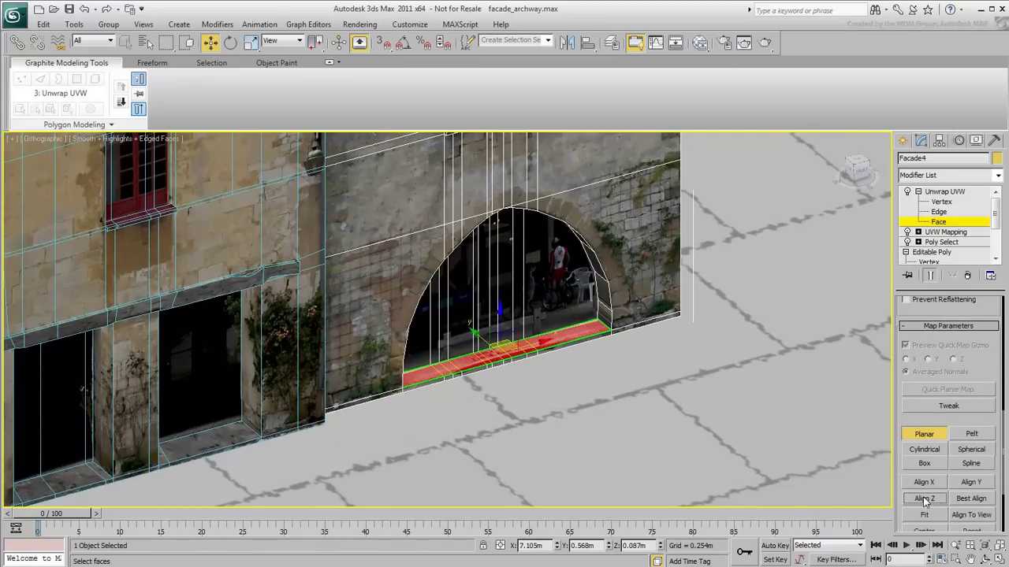
click(924, 436)
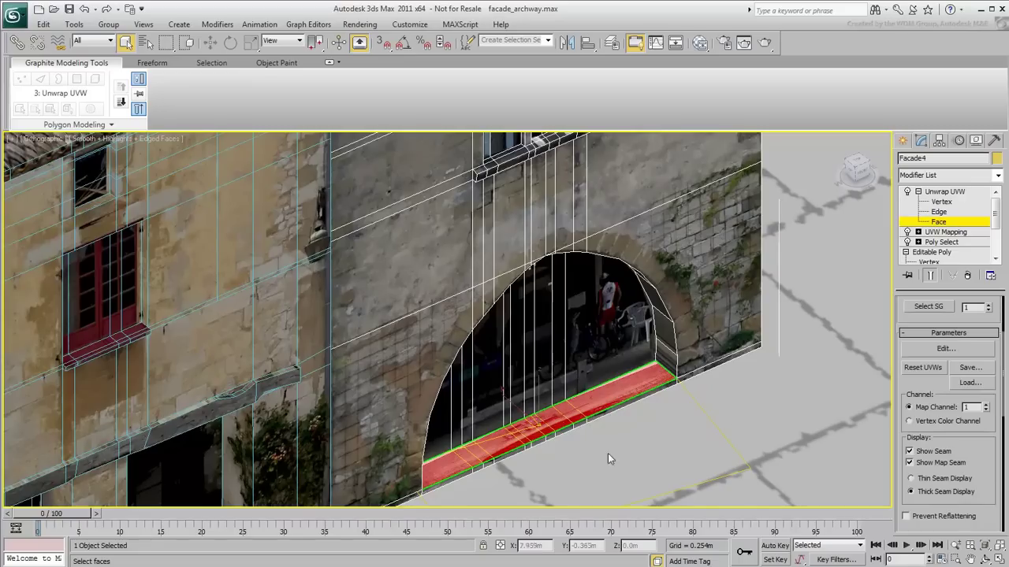
- Open the UV editor with the fac4.jpg texture as its background and set the bitmap brightness to 0.75
click(970, 347)
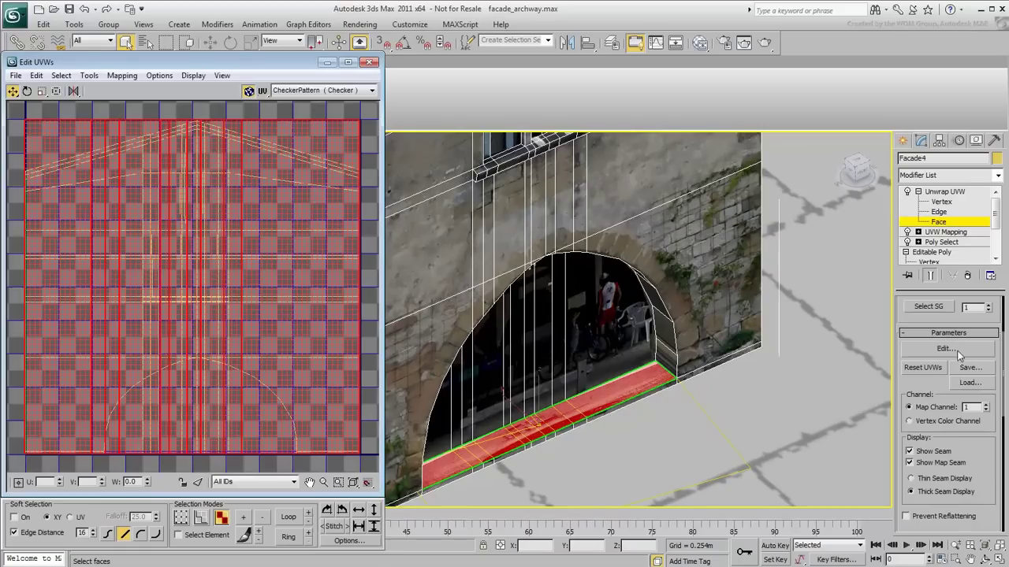
click(373, 91)
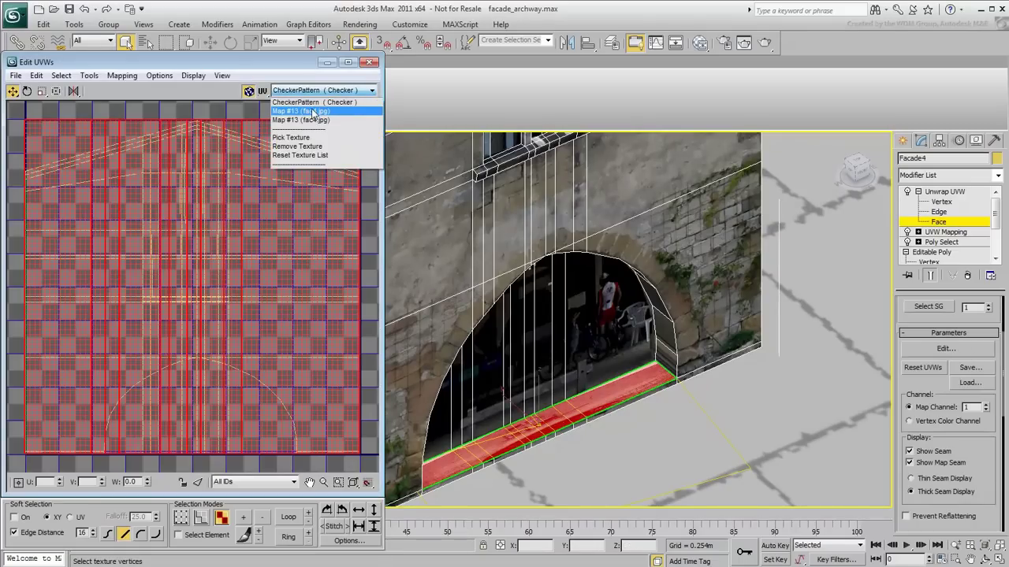
click(311, 106)
click(347, 541)
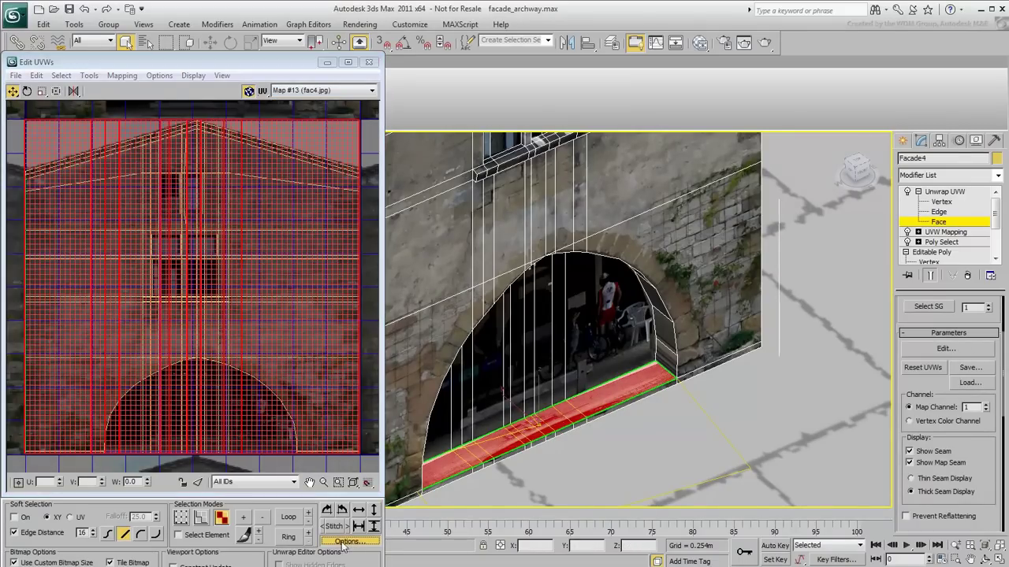
drag(210, 65, 226, 31)
drag(145, 554, 115, 553)
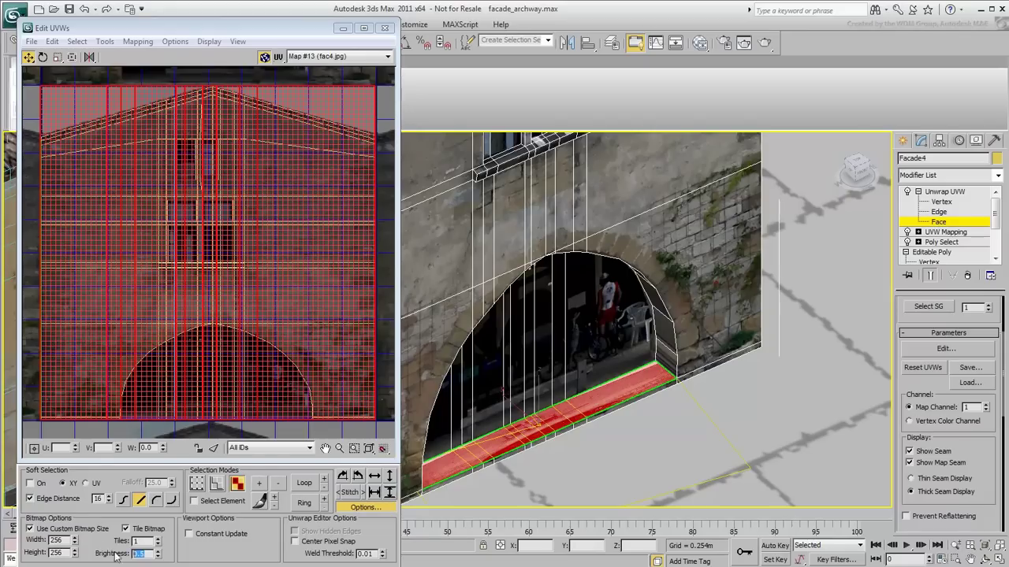
text(0.75)
key(Return)
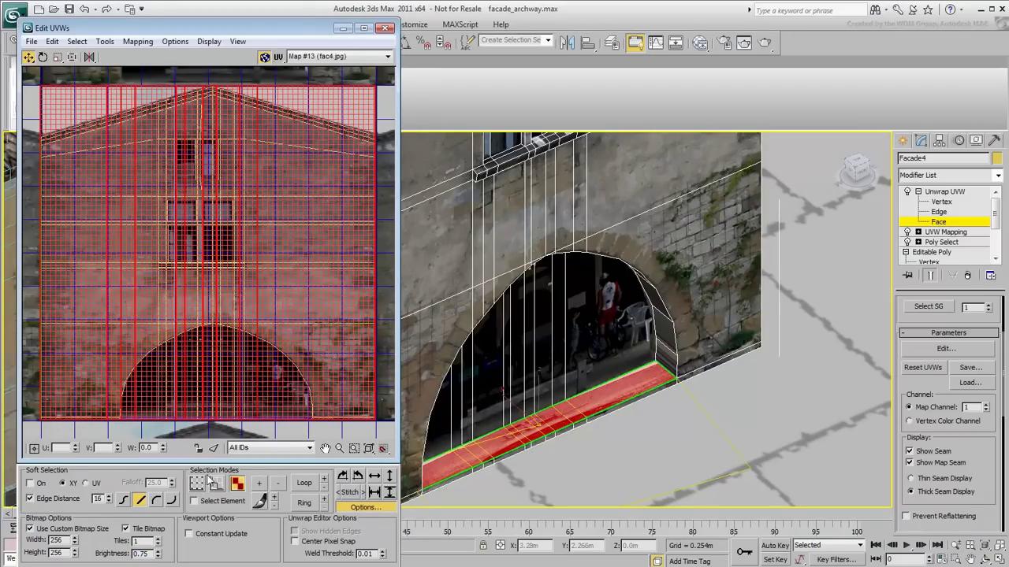
- Show only the selected floor faces' UVs and scale them into a narrow strip on the plain wall between the lower window and the arch
click(213, 448)
click(72, 58)
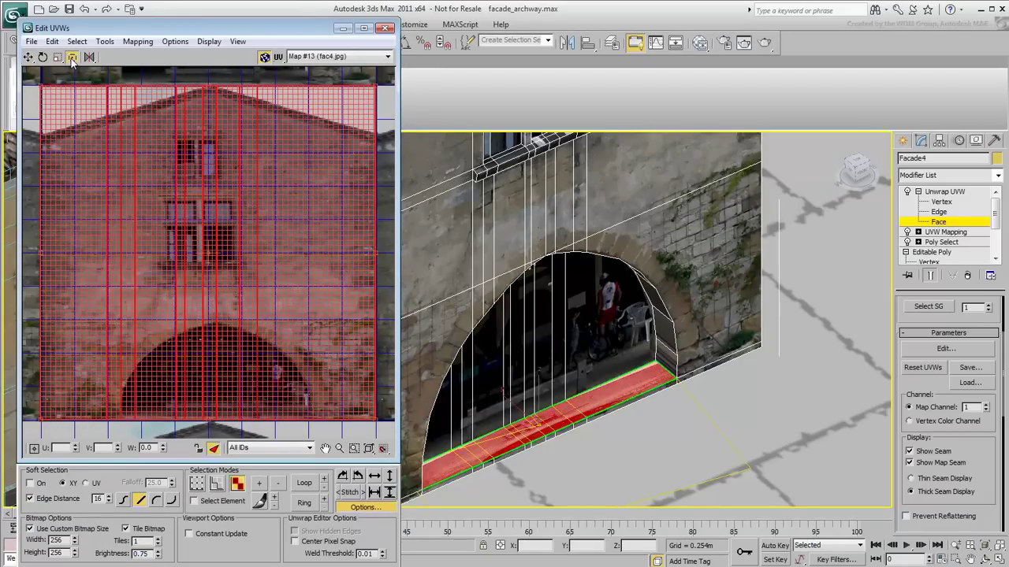
drag(376, 86, 252, 271)
drag(39, 421, 139, 298)
drag(248, 295, 301, 295)
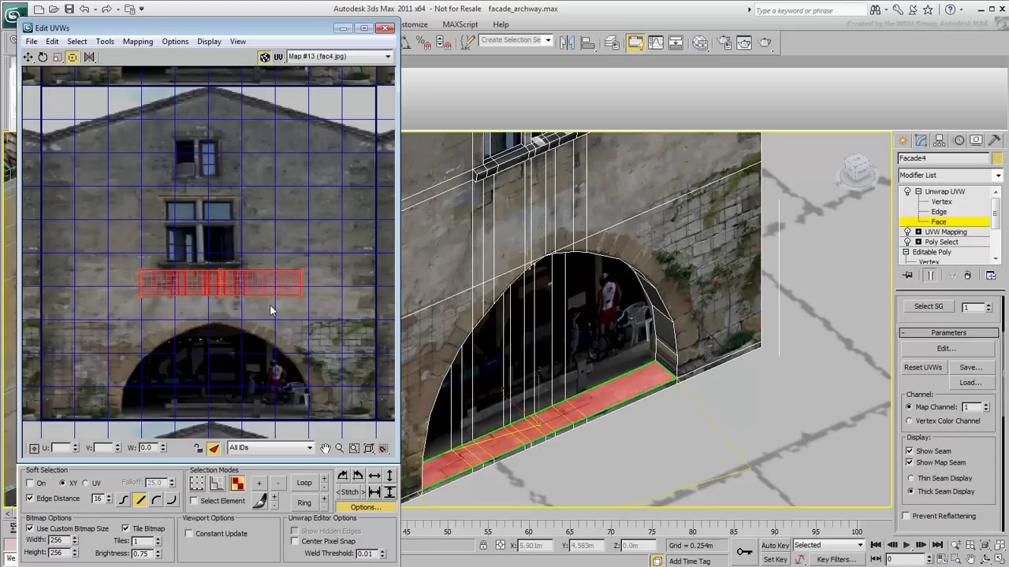
drag(138, 296, 128, 295)
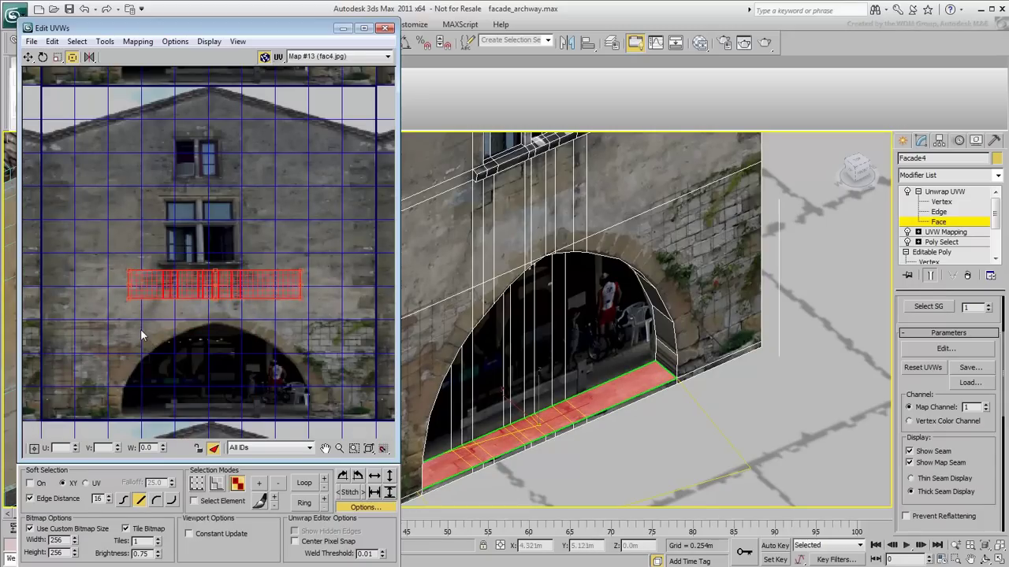
- Select the curved inner faces along the right side of the recessed arch
mouse_move(672, 482)
alt+middle_down()
mouse_move(661, 461)
mouse_move(605, 457)
mouse_move(635, 462)
mouse_move(635, 435)
mouse_move(624, 429)
alt+middle_up()
key(F2)
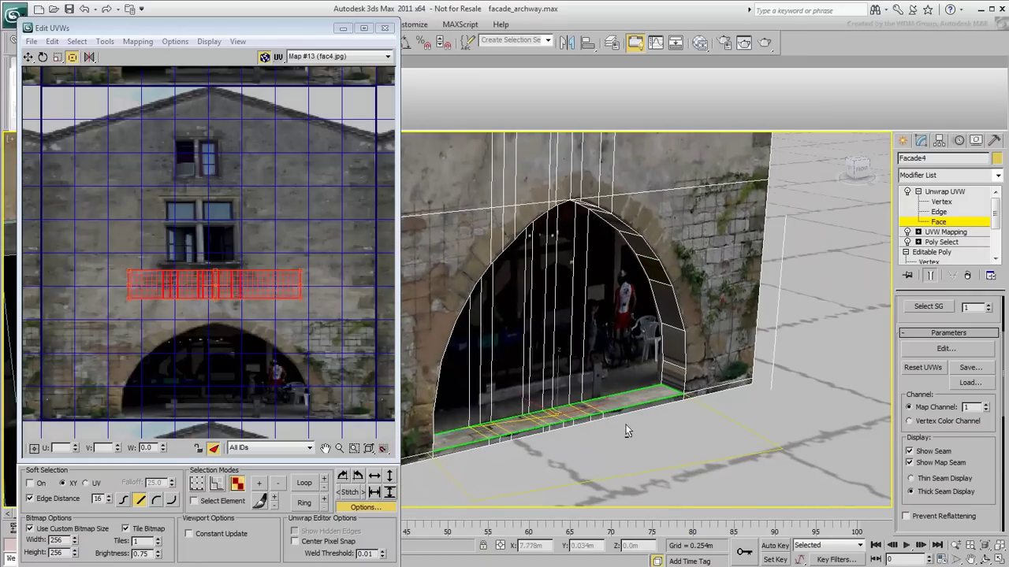
click(672, 376)
mouse_move(671, 376)
mouse_down()
mouse_move(670, 308)
mouse_move(654, 260)
mouse_move(620, 228)
mouse_up()
alt+middle_drag(619, 228, 602, 299)
scroll(539, 241, up, 3)
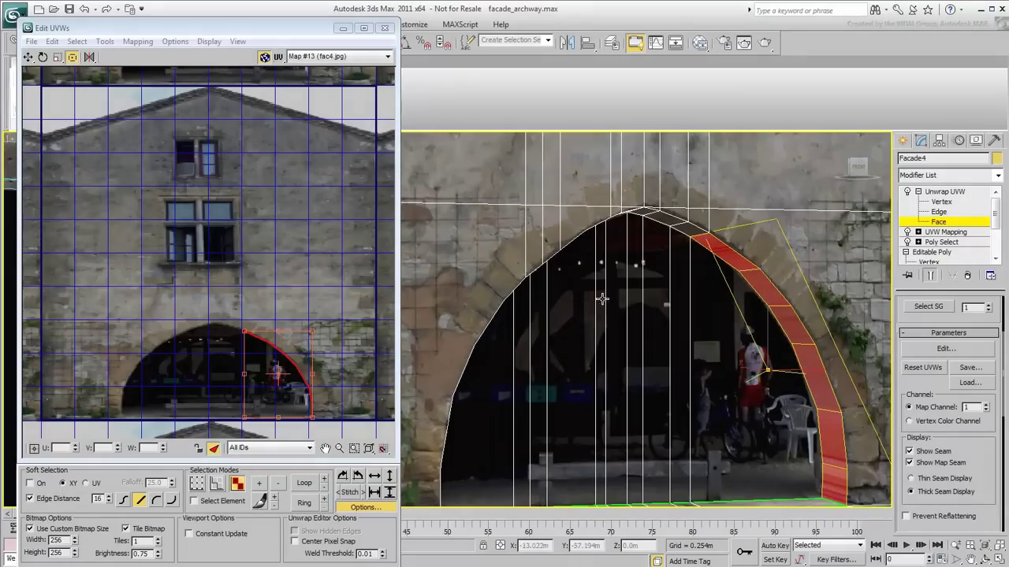
- Add the remaining curved inner faces over the apex and down the left side of the arch to the selection
ctrl+click(689, 230)
ctrl+click(666, 220)
ctrl+click(644, 212)
alt+middle_drag(635, 333, 587, 327)
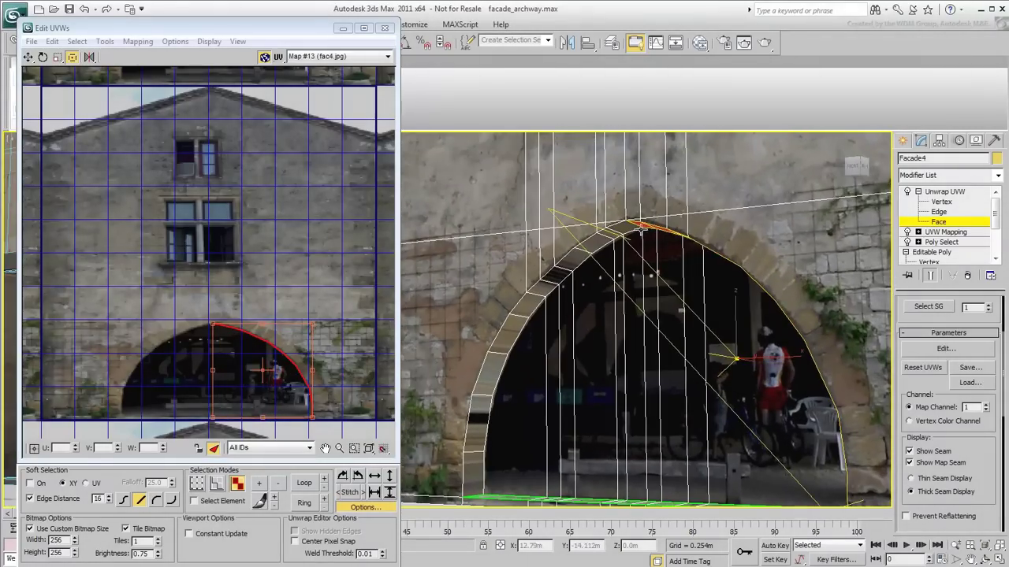
ctrl+click(621, 227)
mouse_move(613, 231)
mouse_down()
mouse_move(516, 324)
mouse_move(478, 466)
mouse_up()
alt+middle_drag(607, 419, 635, 403)
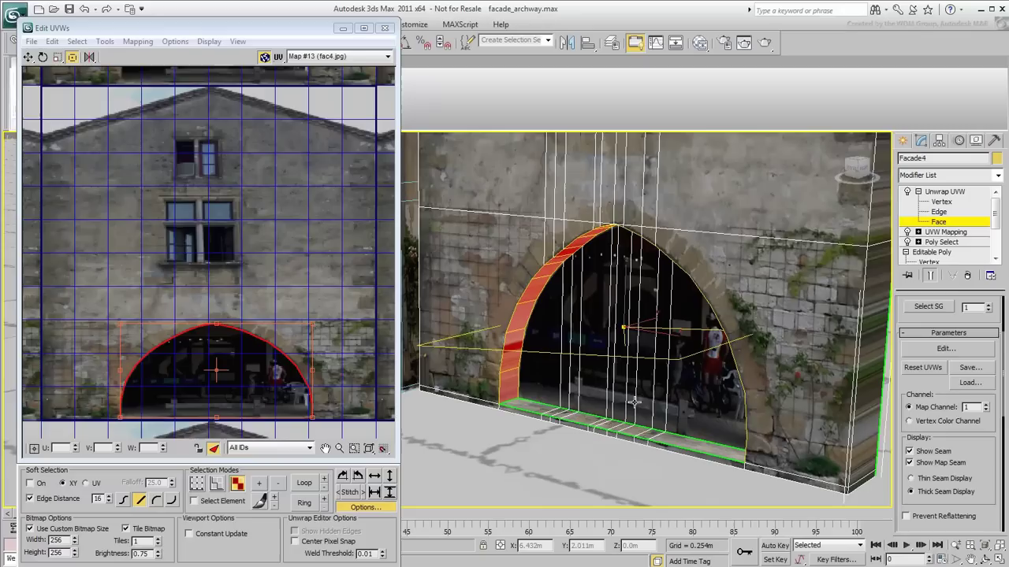
- Apply a cylindrical map aligned to Y to the arch's curved inner faces and display only those faces' UVs in the editor
drag(1000, 456, 996, 196)
click(924, 410)
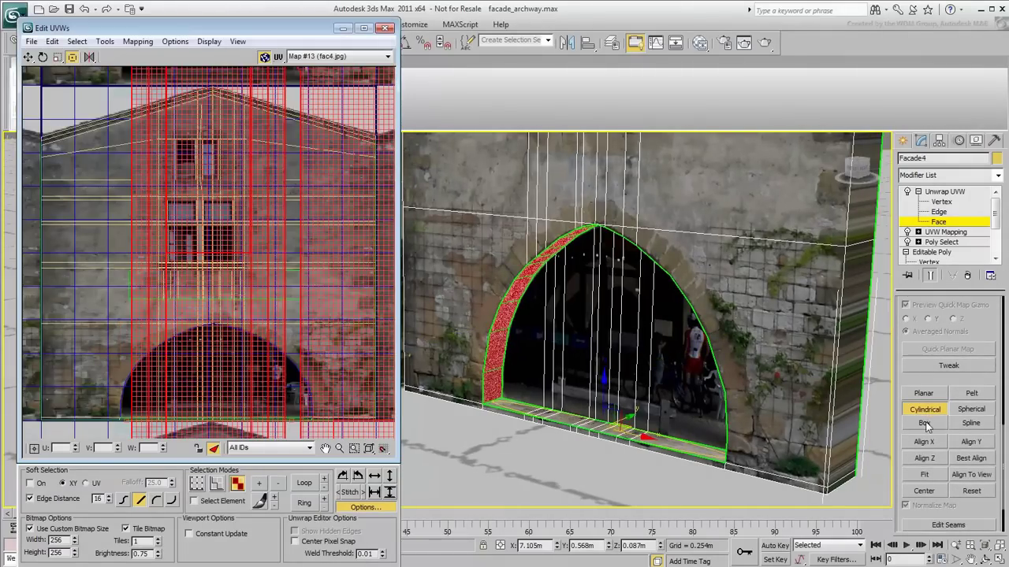
click(970, 442)
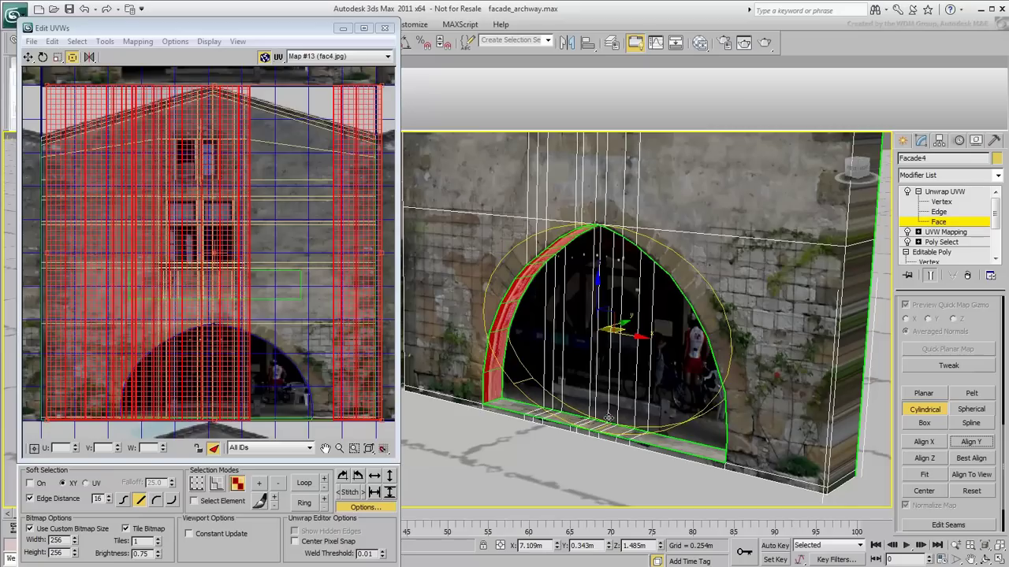
click(360, 506)
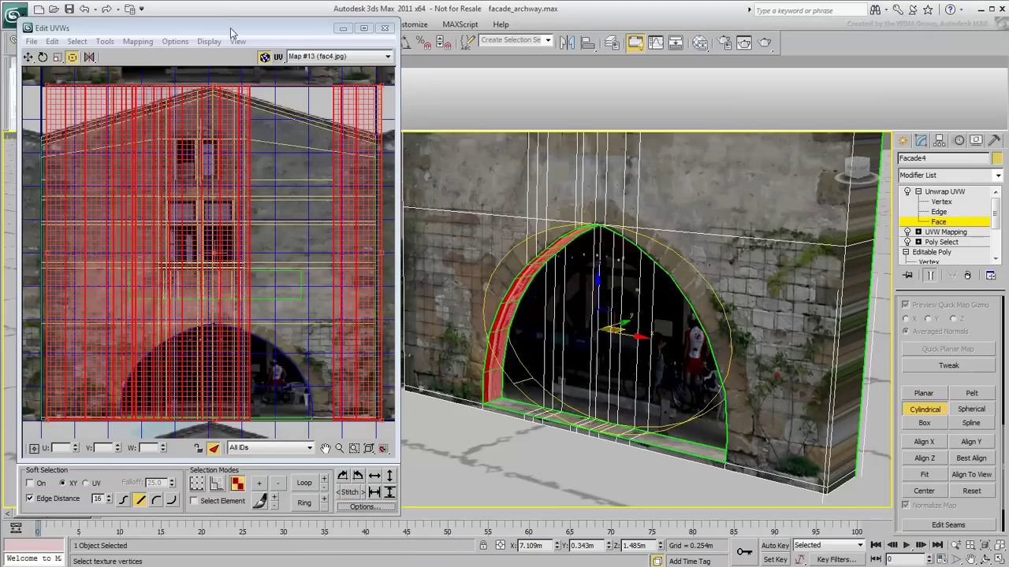
drag(230, 32, 232, 80)
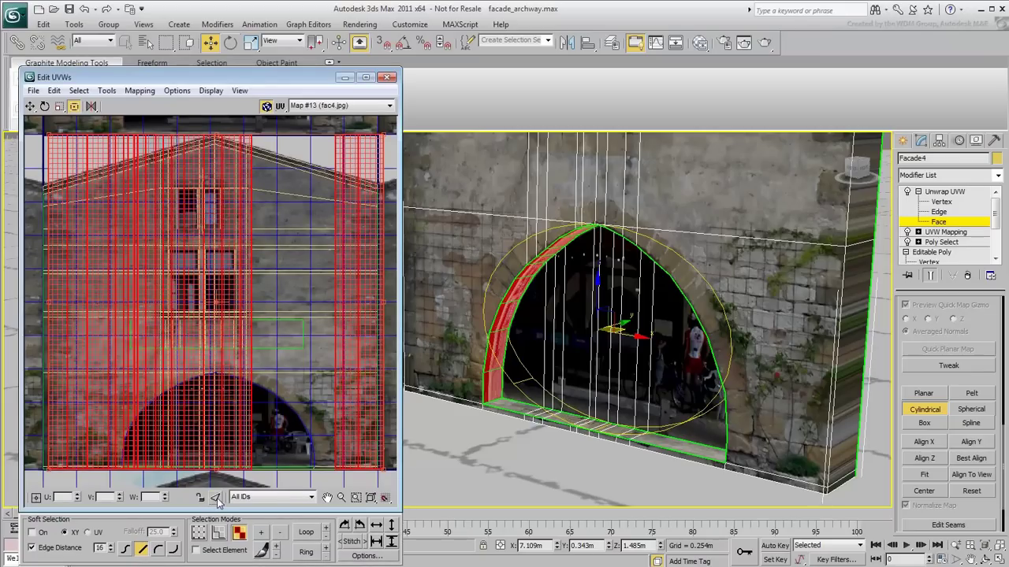
click(216, 498)
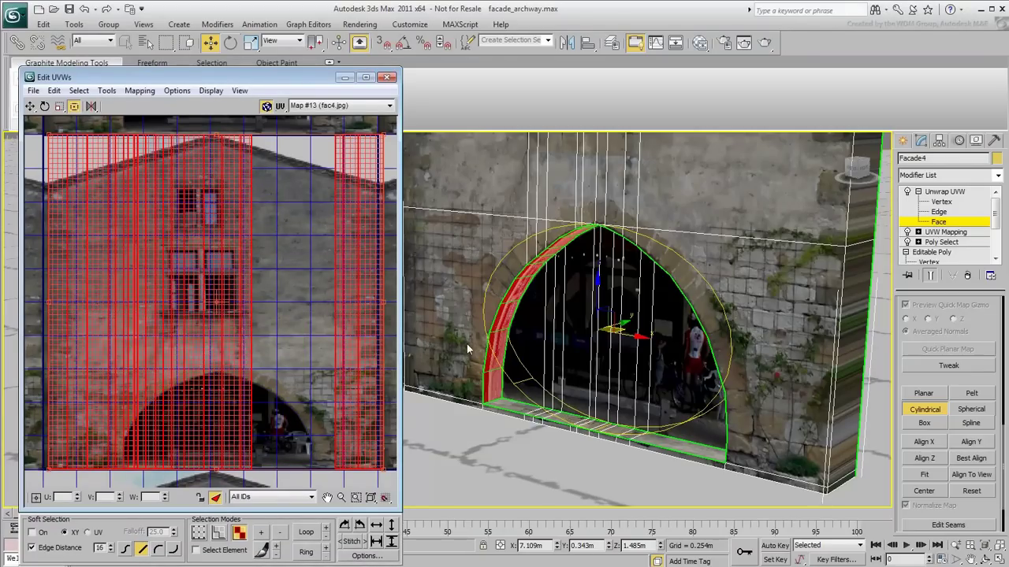
- Rotate the cylindrical gizmo with angle snap to bring its seam to the arch's base, fit it to the faces and finish the mapping
right_click(564, 355)
click(611, 426)
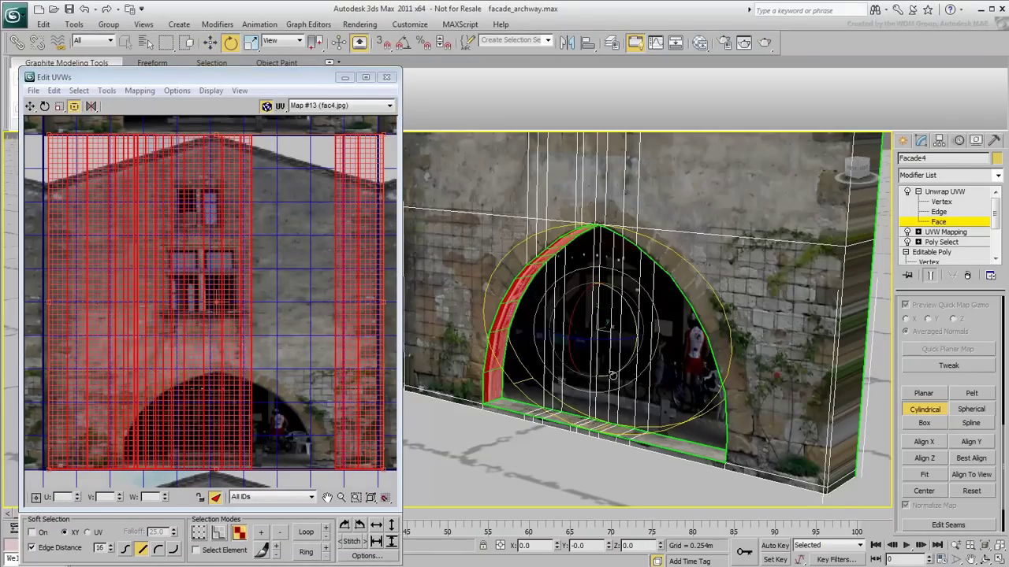
drag(624, 317, 623, 271)
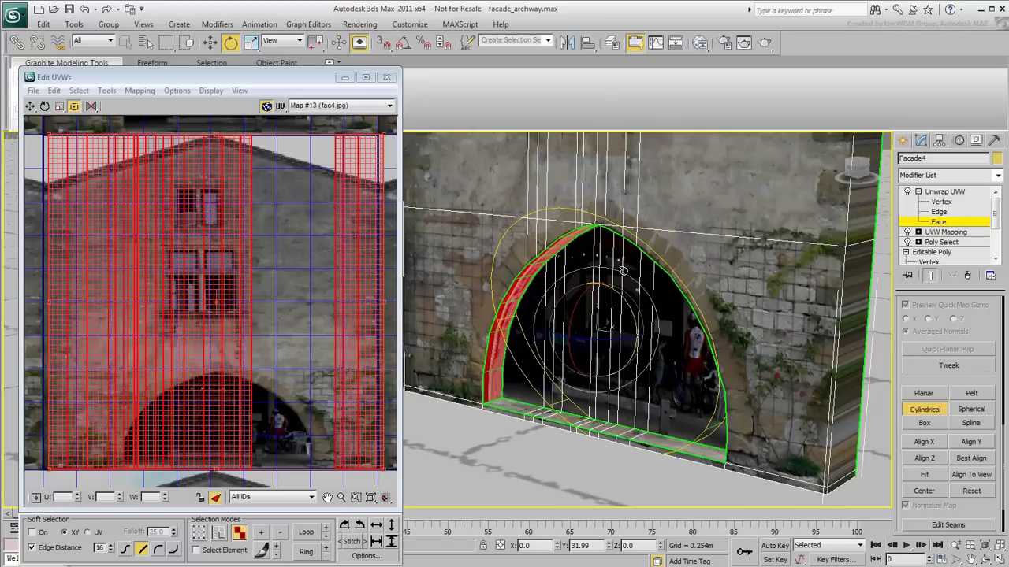
key(ctrl+z)
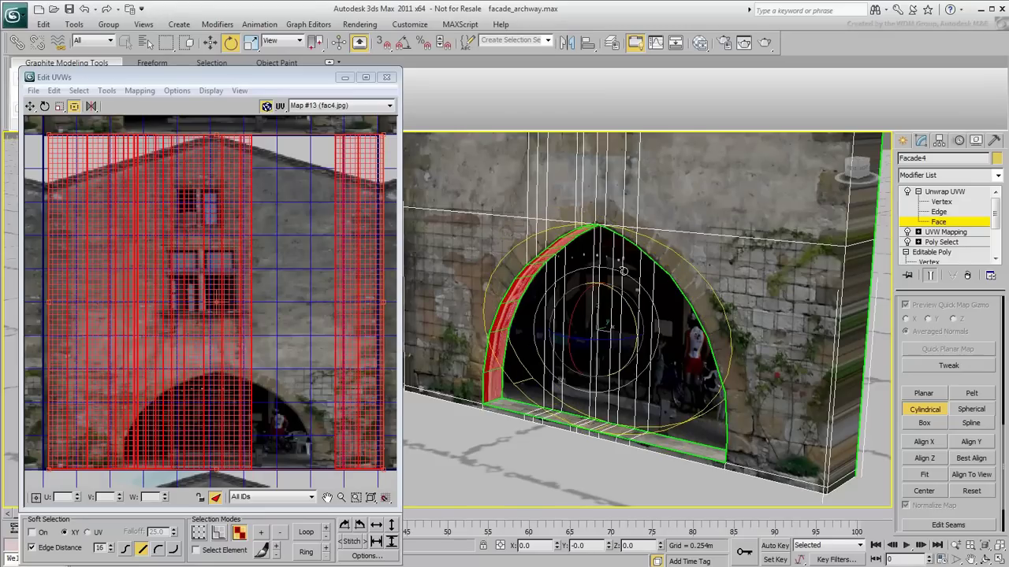
click(404, 46)
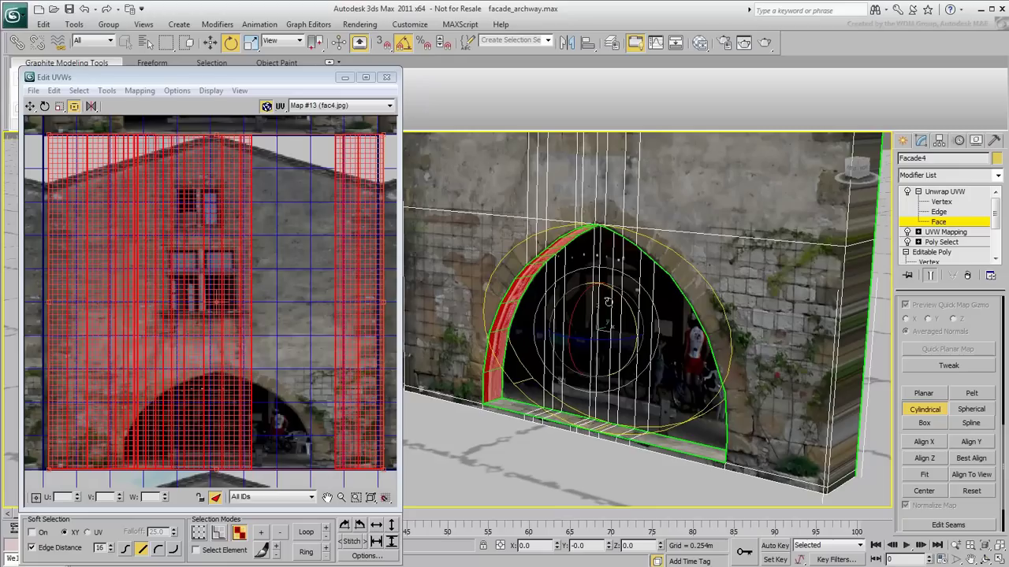
drag(621, 297, 636, 354)
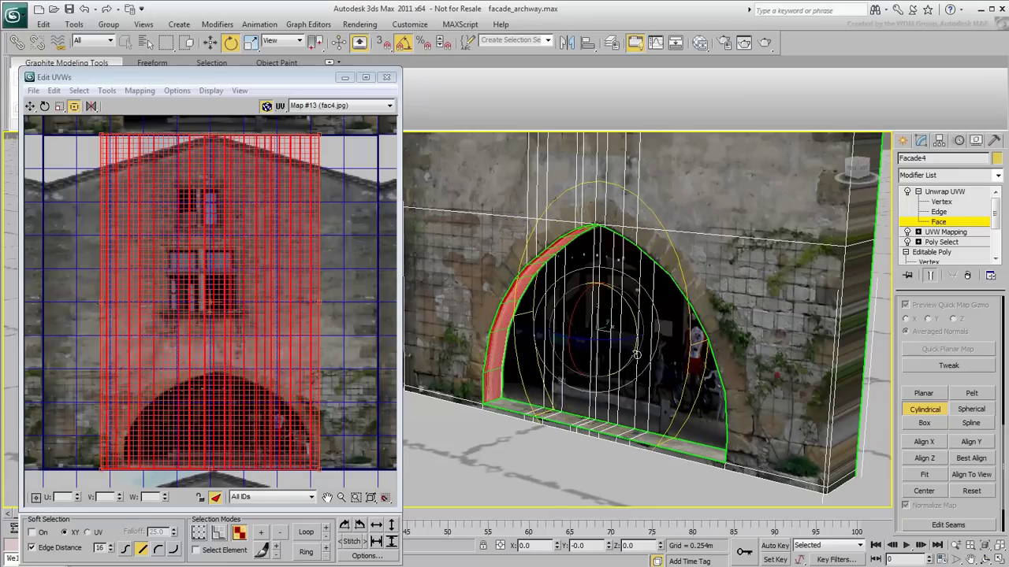
click(924, 478)
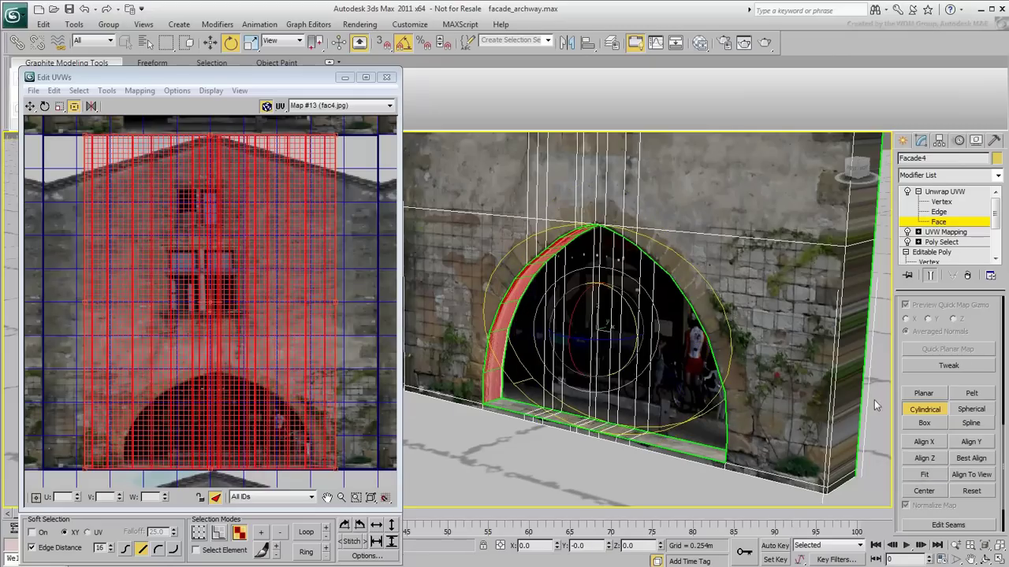
click(924, 409)
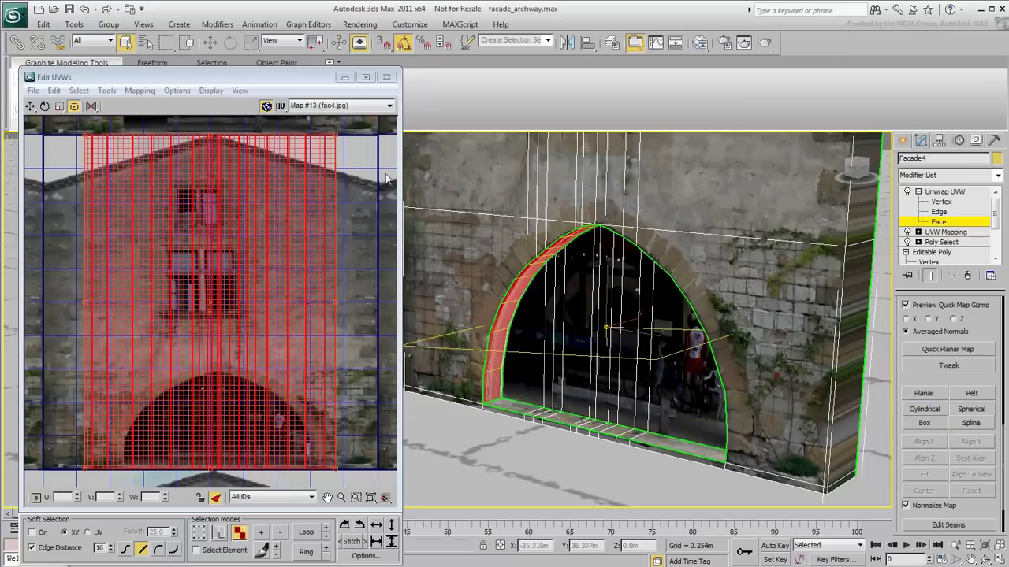
- Scale the curved faces' UVs into a narrow horizontal strip on the wall area just above the textured arch
drag(337, 135, 321, 339)
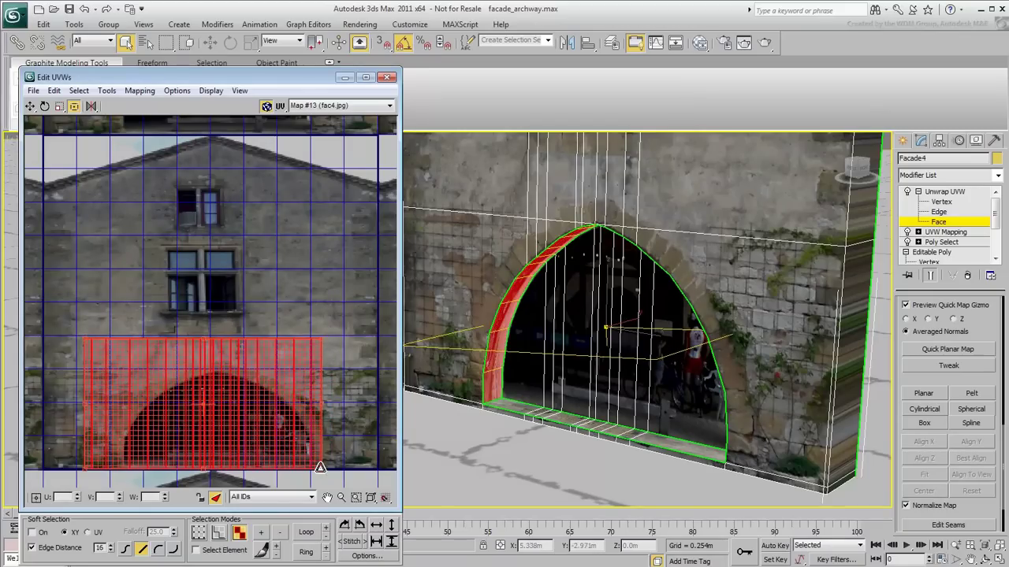
drag(320, 468, 331, 364)
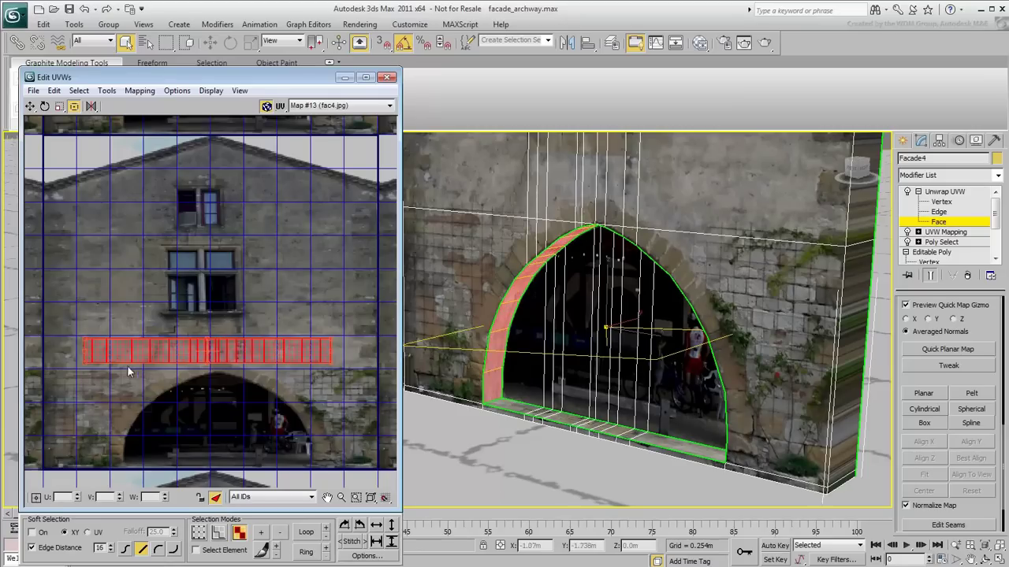
drag(83, 364, 107, 361)
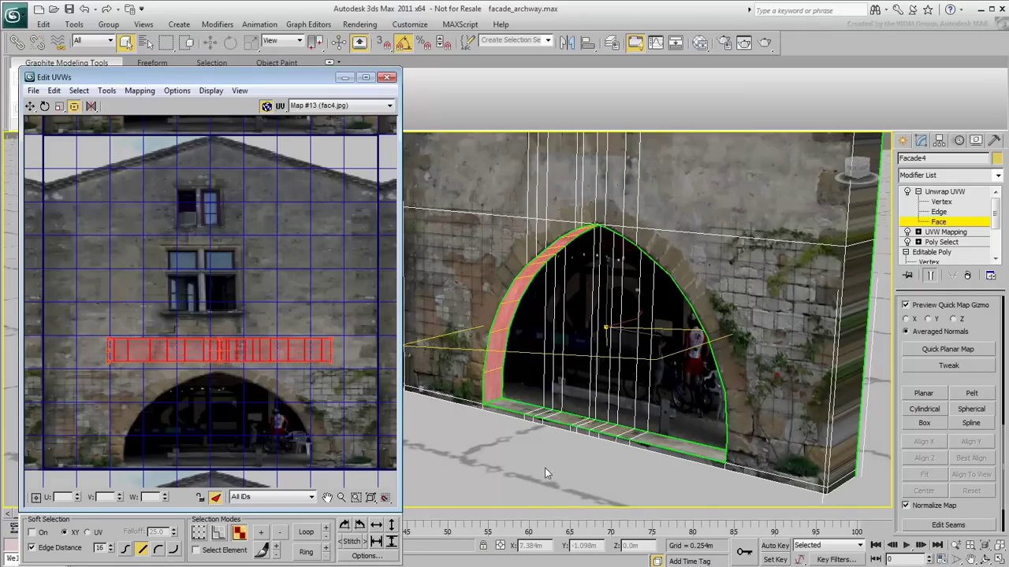
- Mirror the curved faces' UV strip horizontally, checking individual strip faces against the arch before and after, and clear the selection
click(341, 312)
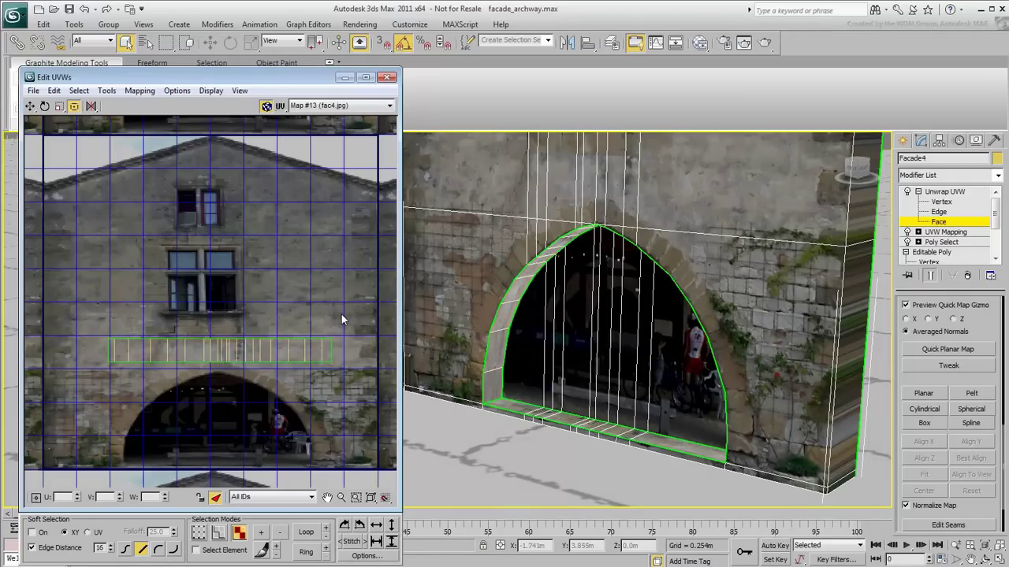
drag(341, 314, 326, 376)
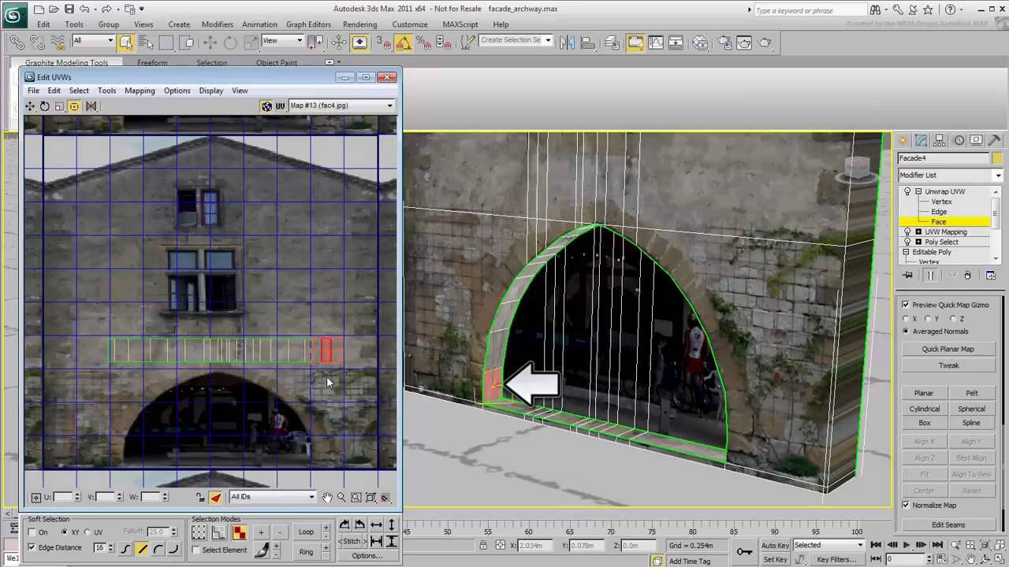
drag(355, 319, 82, 384)
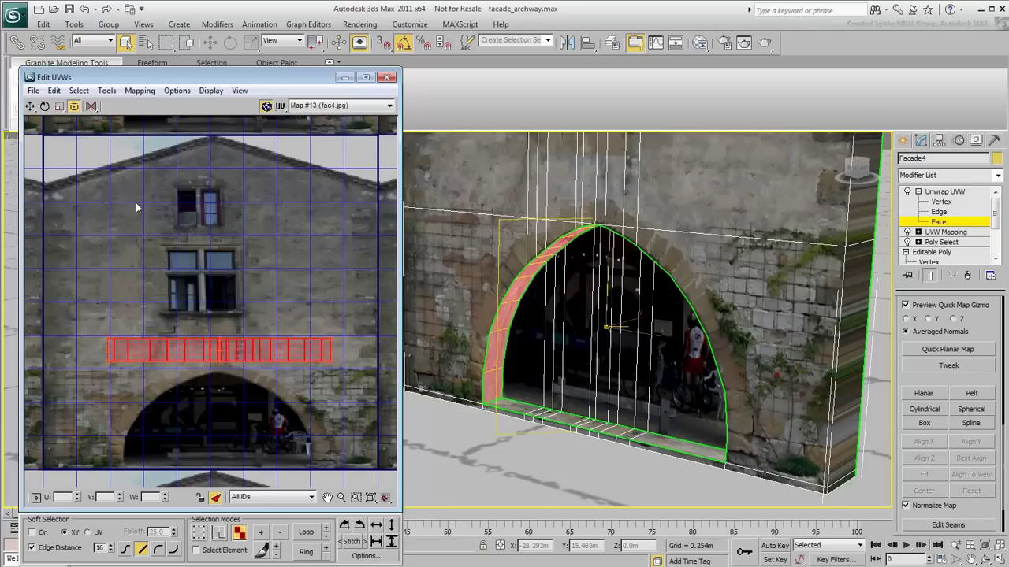
click(91, 107)
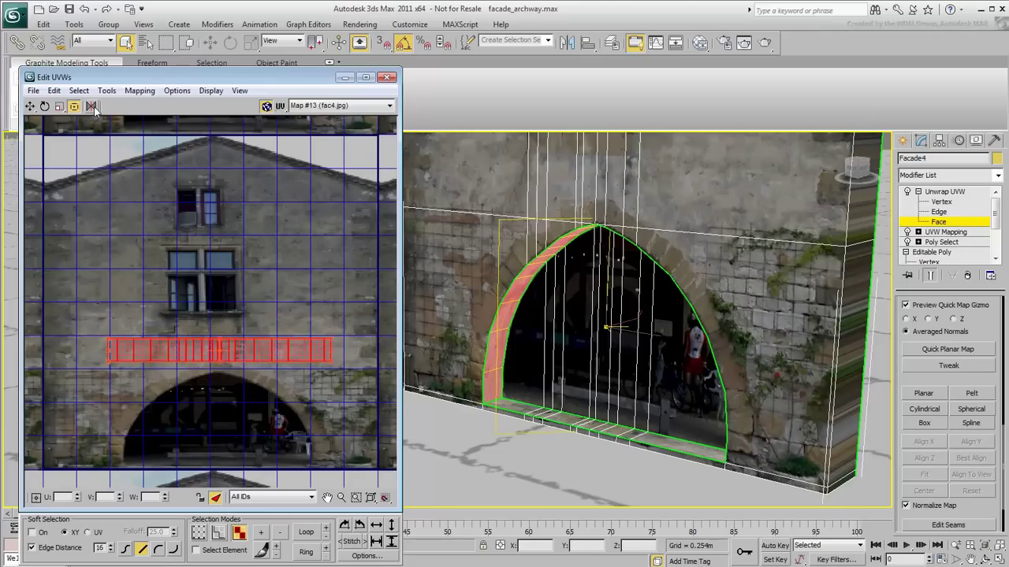
click(147, 271)
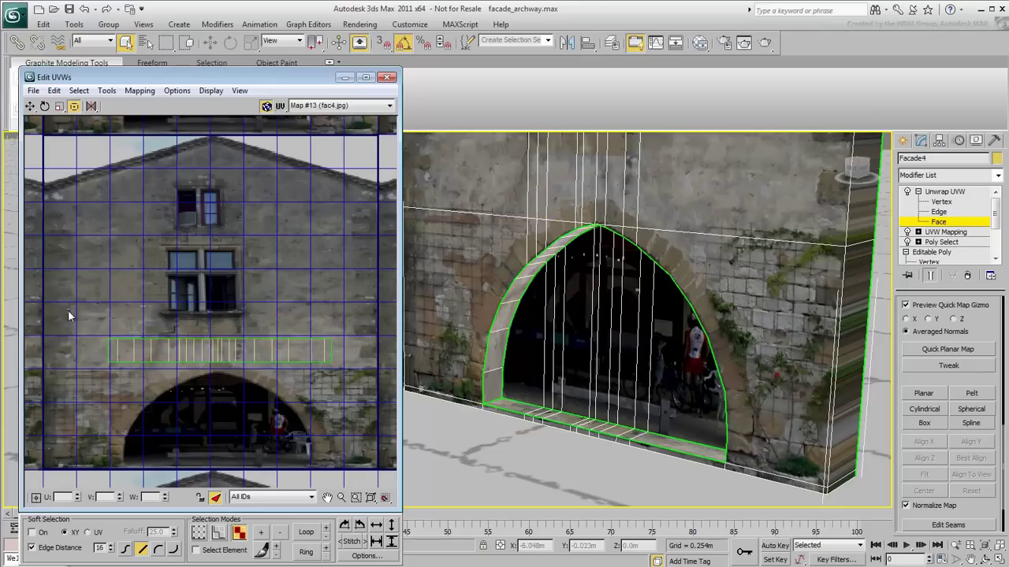
drag(68, 312, 112, 382)
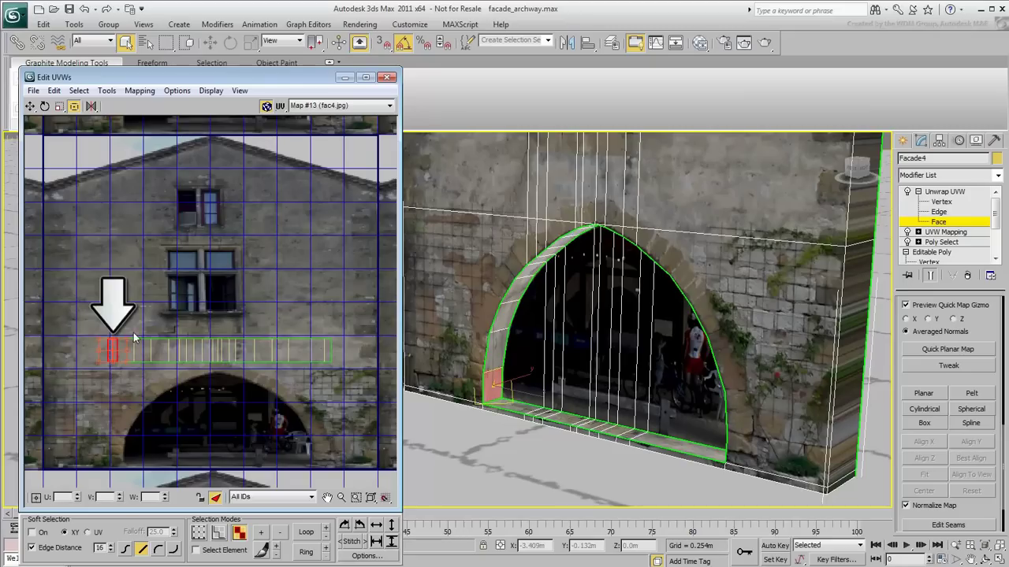
drag(128, 325, 128, 376)
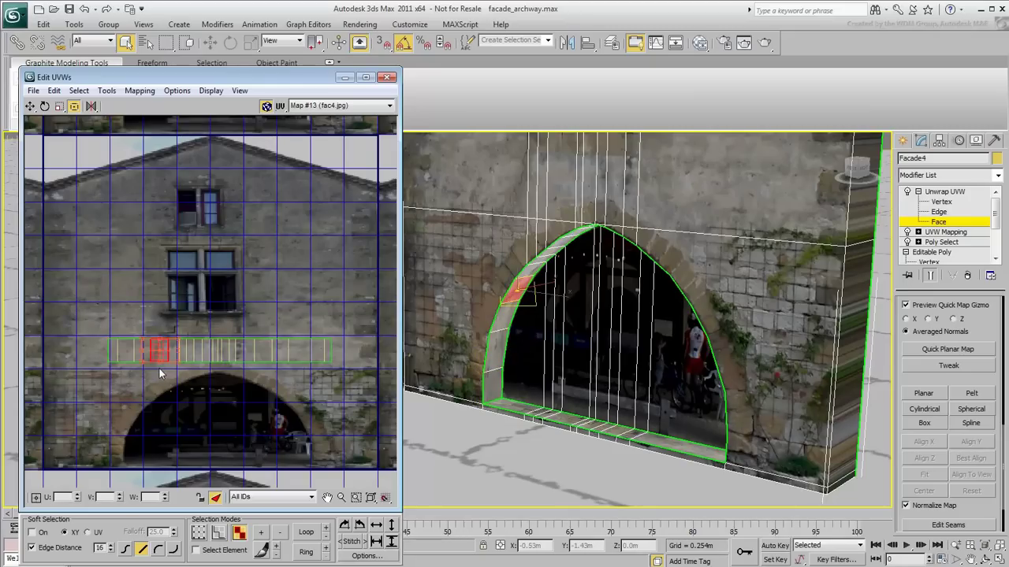
click(122, 294)
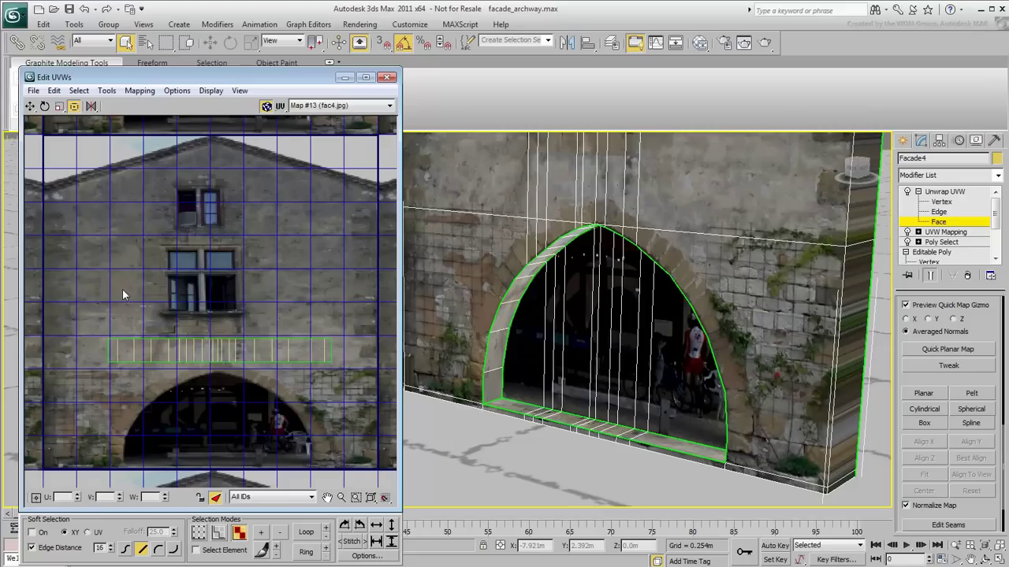
- Switch to UV vertices, clear the selection and start Sketch Vertices with Drag Selection, Free Form alignment, Interactive Mode and cursor size 8
click(198, 534)
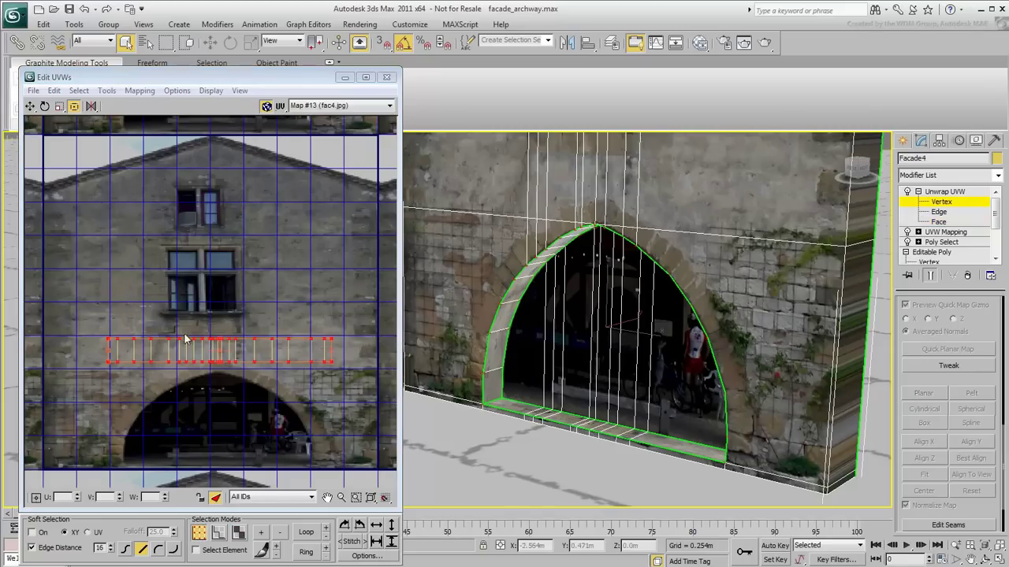
click(172, 309)
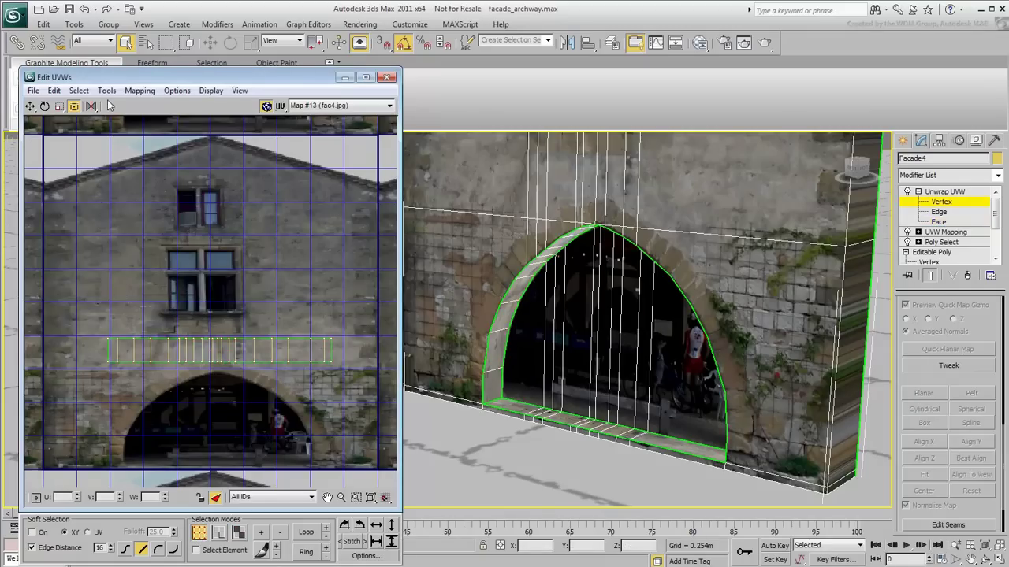
click(107, 92)
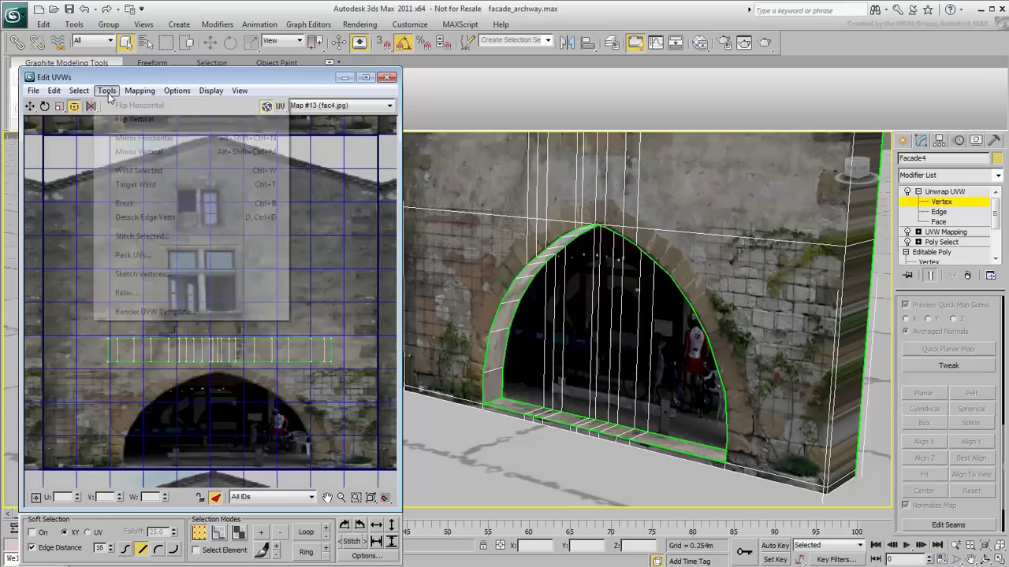
click(138, 273)
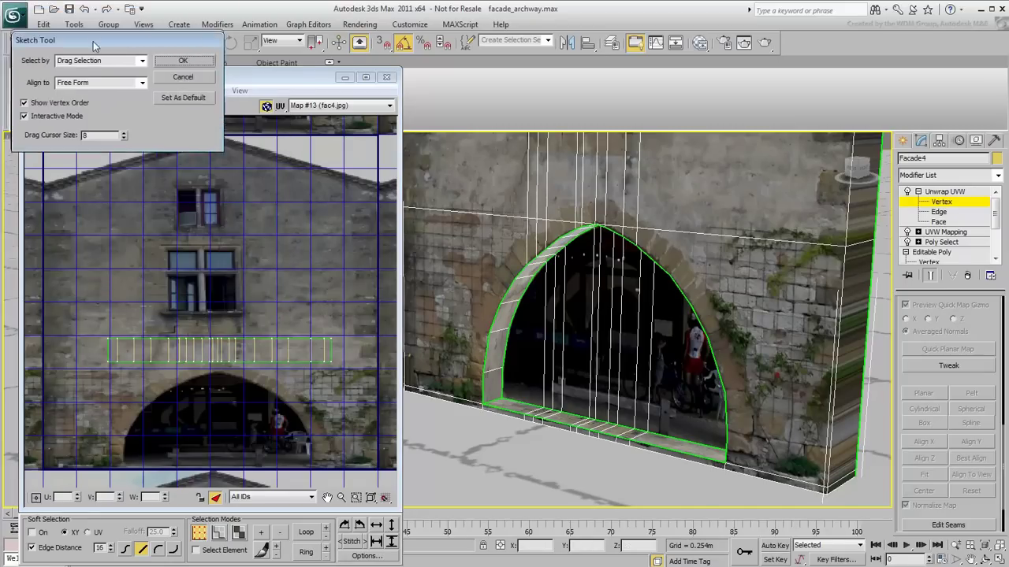
drag(83, 9, 113, 167)
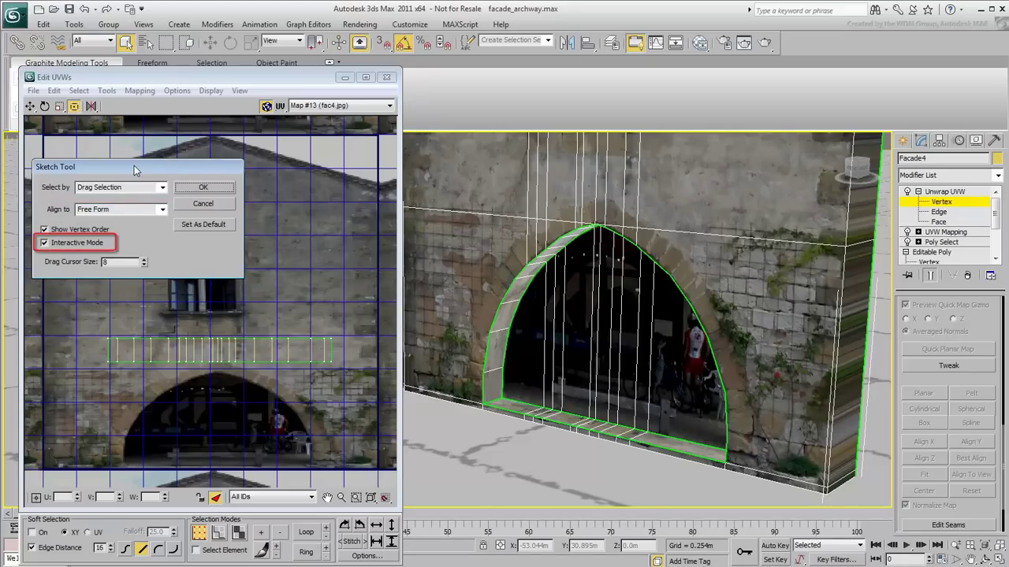
click(203, 189)
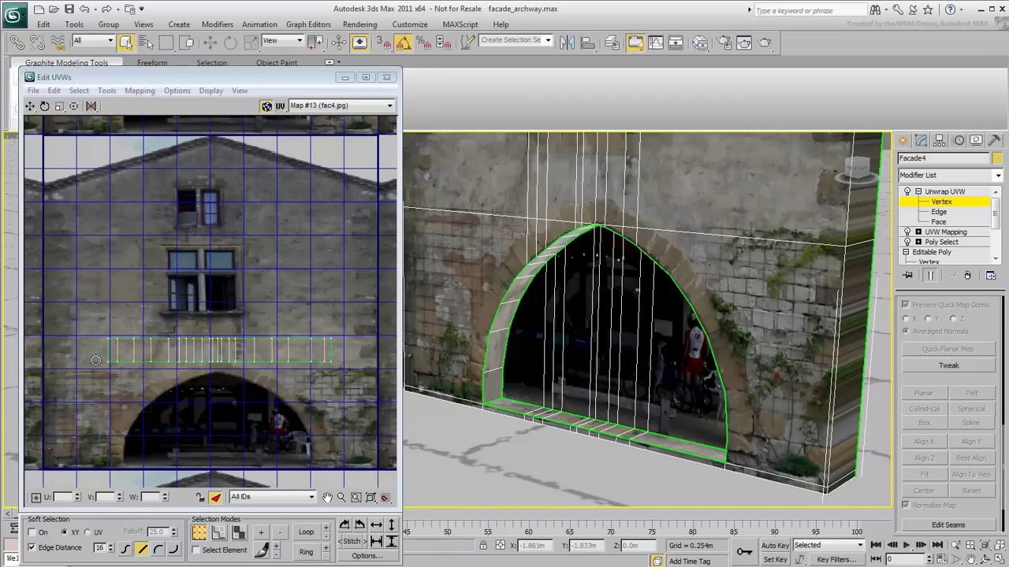
- Pick the strip's lower row of UV vertices in order and sketch them along the inner edge of the textured stone arch
drag(95, 360, 348, 369)
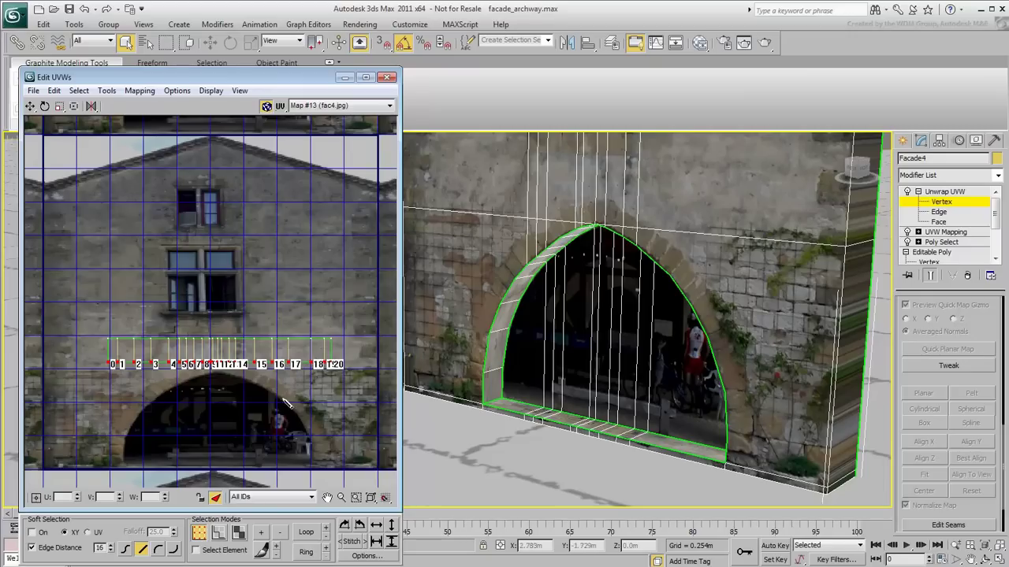
mouse_move(124, 473)
mouse_down()
mouse_move(148, 412)
mouse_move(221, 381)
mouse_move(296, 404)
mouse_move(318, 385)
mouse_move(315, 464)
mouse_up()
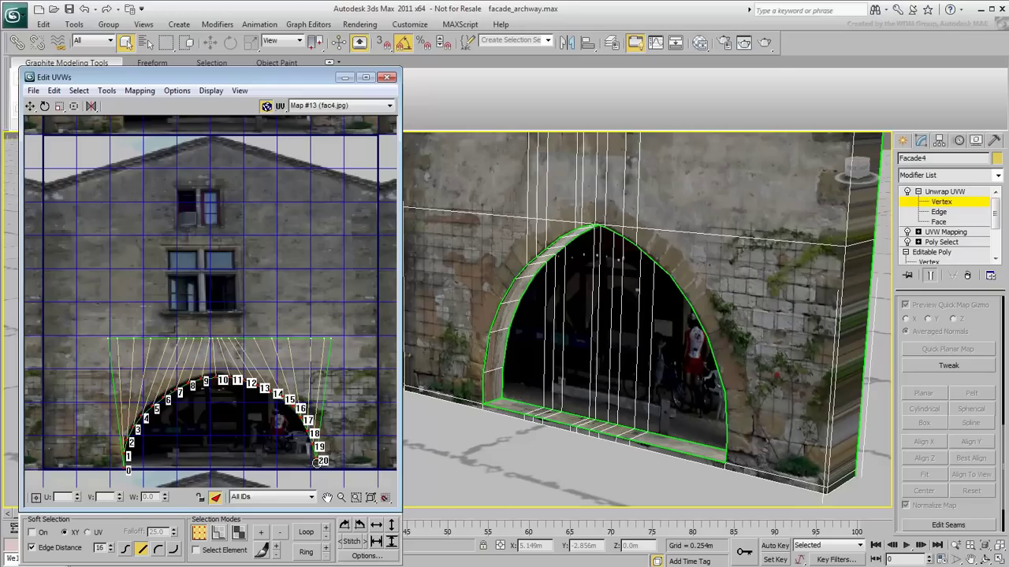
click(84, 340)
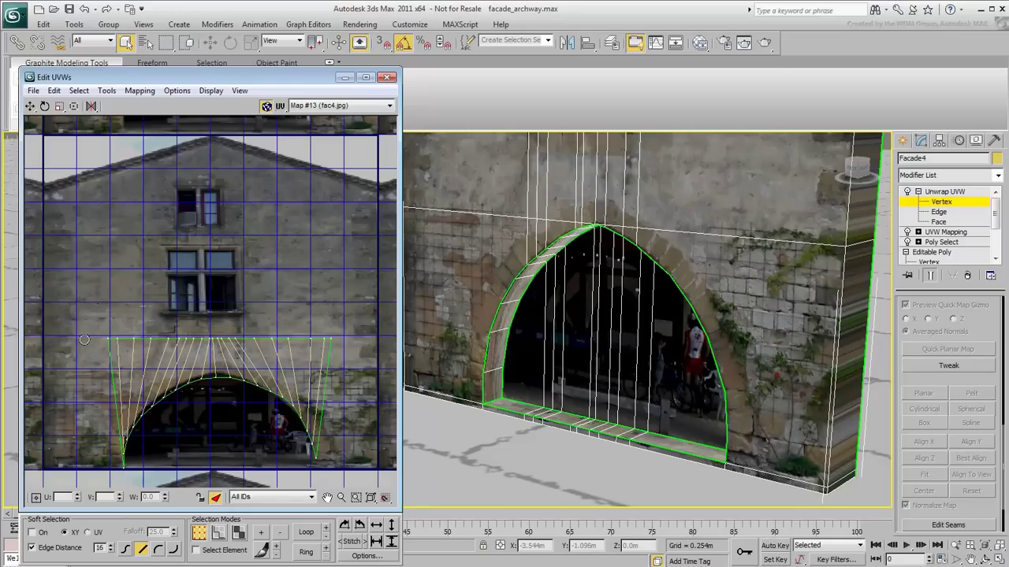
- Pick the strip's upper row of UV vertices in order, sketch them along the stone arch's outer edge, and leave the sketch tool
drag(90, 340, 334, 340)
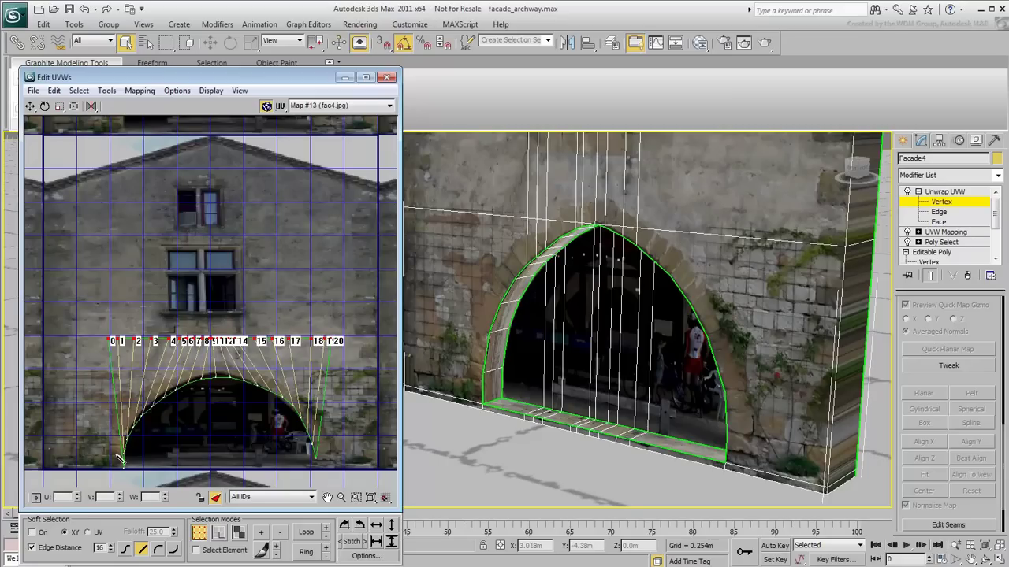
mouse_move(103, 461)
mouse_down()
mouse_move(118, 397)
mouse_move(196, 367)
mouse_move(250, 361)
mouse_move(303, 394)
mouse_move(344, 446)
mouse_move(341, 459)
mouse_up()
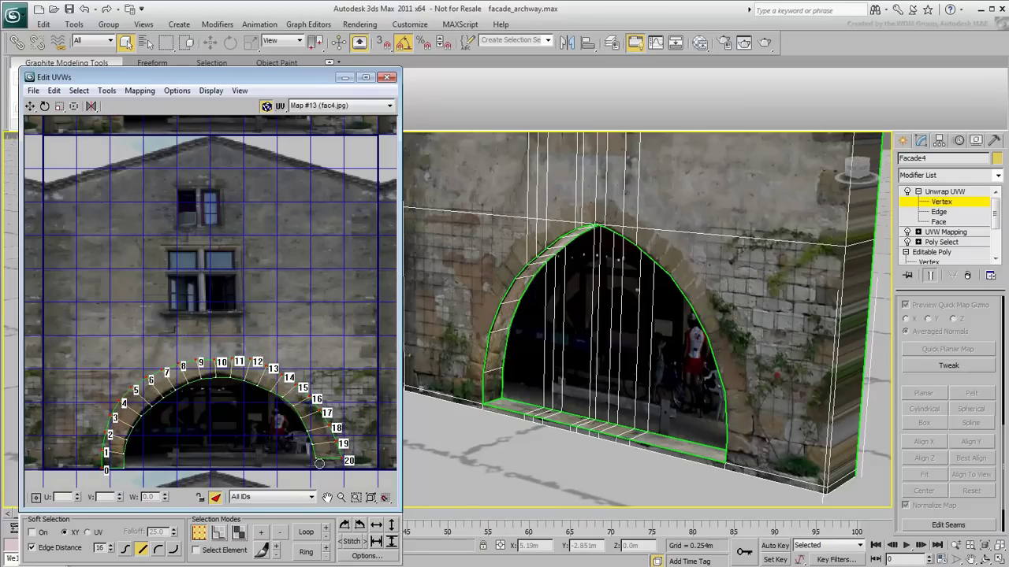
right_click(271, 450)
- Move individual inner-row UV vertices to follow the edge of the textured arch opening more closely
middle_drag(224, 437, 225, 333)
scroll(224, 332, up, 3)
middle_drag(203, 388, 194, 377)
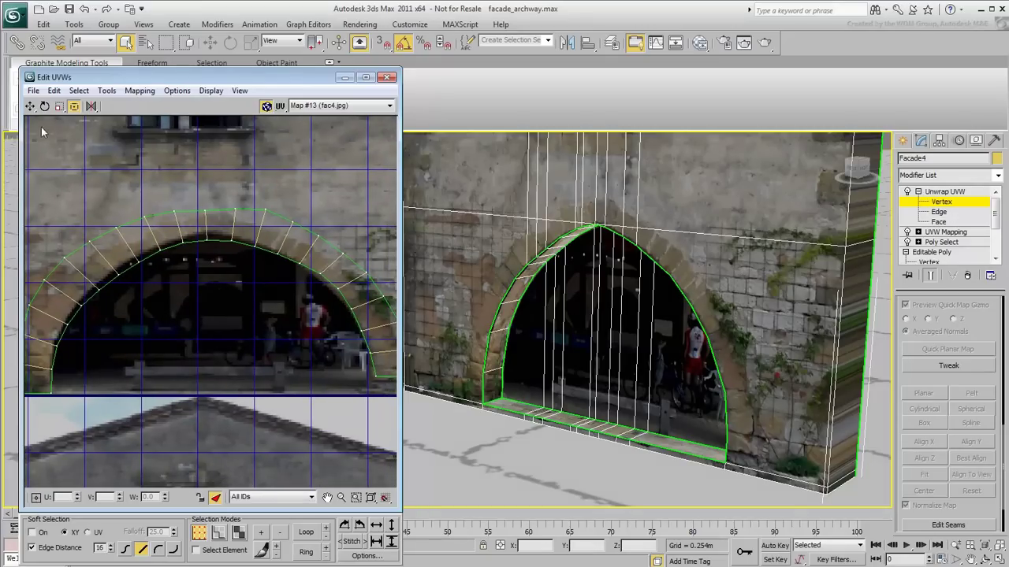
click(31, 107)
drag(52, 369, 54, 343)
drag(68, 325, 62, 322)
drag(82, 306, 300, 261)
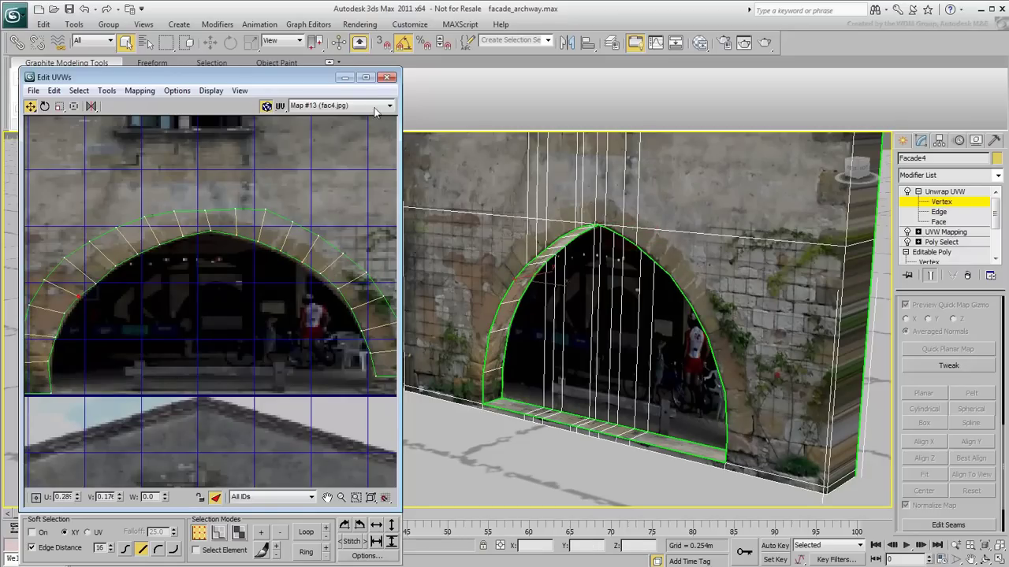
- Close the UV editor, check the archway's mapping on the facade in perspective, and leave vertex sub-object mode
click(386, 76)
middle_drag(502, 245, 483, 296)
scroll(482, 296, down, 3)
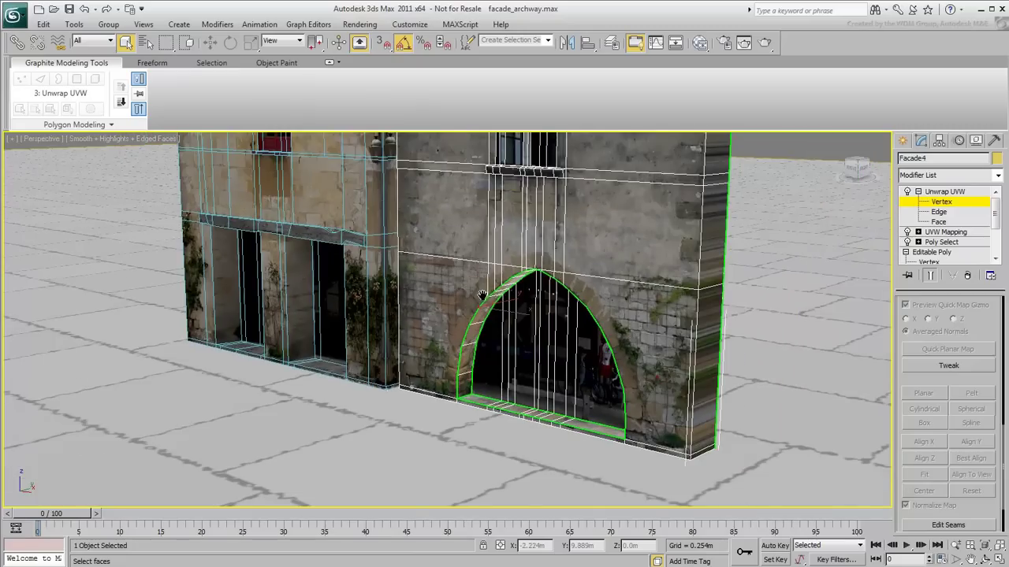
middle_drag(500, 375, 524, 448)
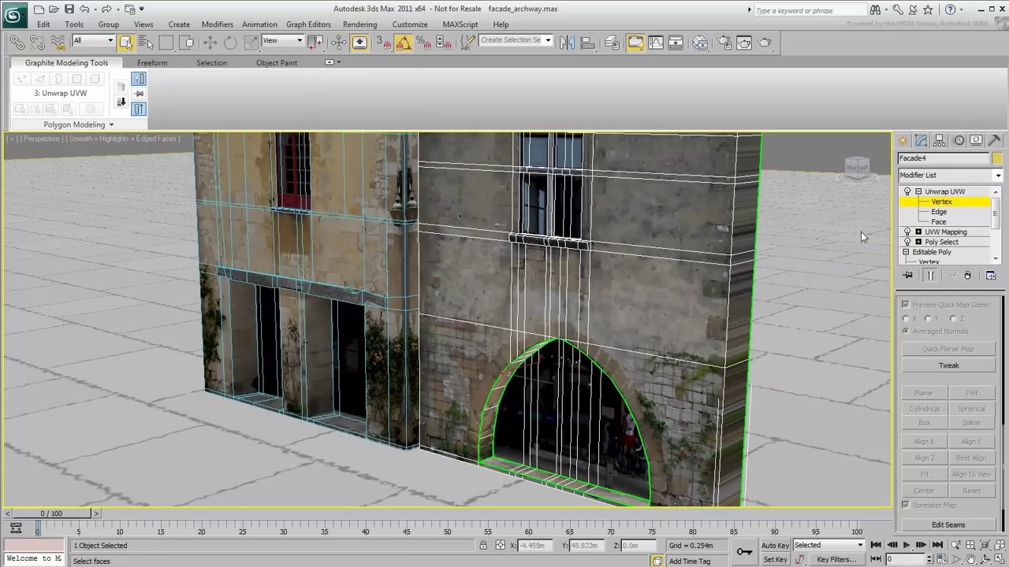
click(939, 203)
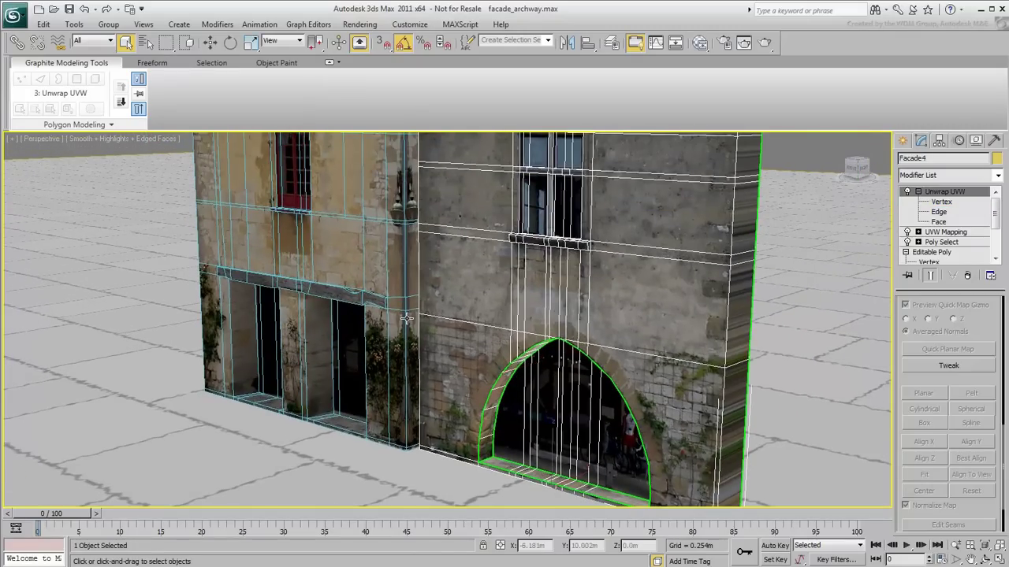
- Open facade_modeling_completed.max without saving the current scene and render its Camera03 view
click(53, 9)
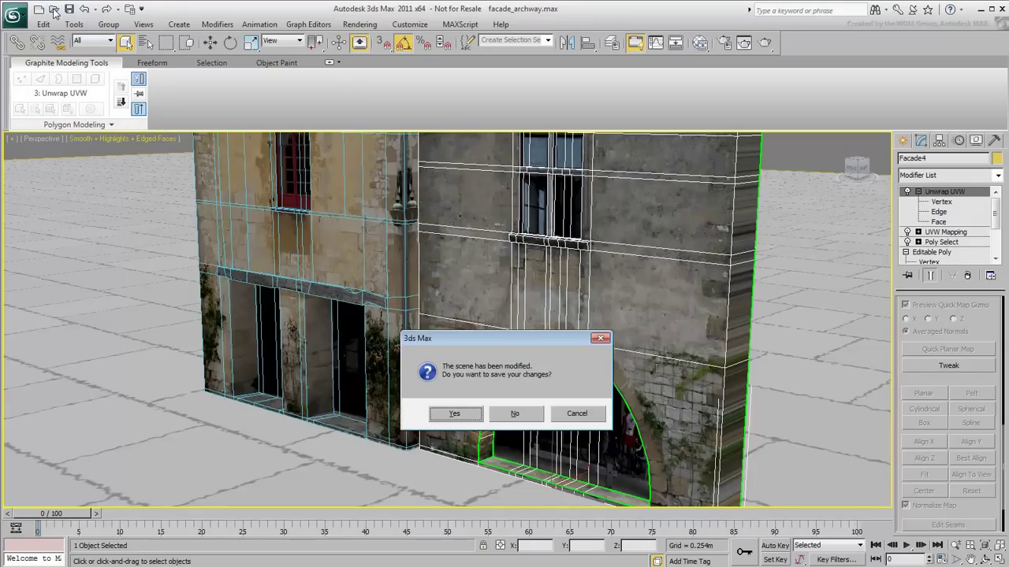
click(515, 414)
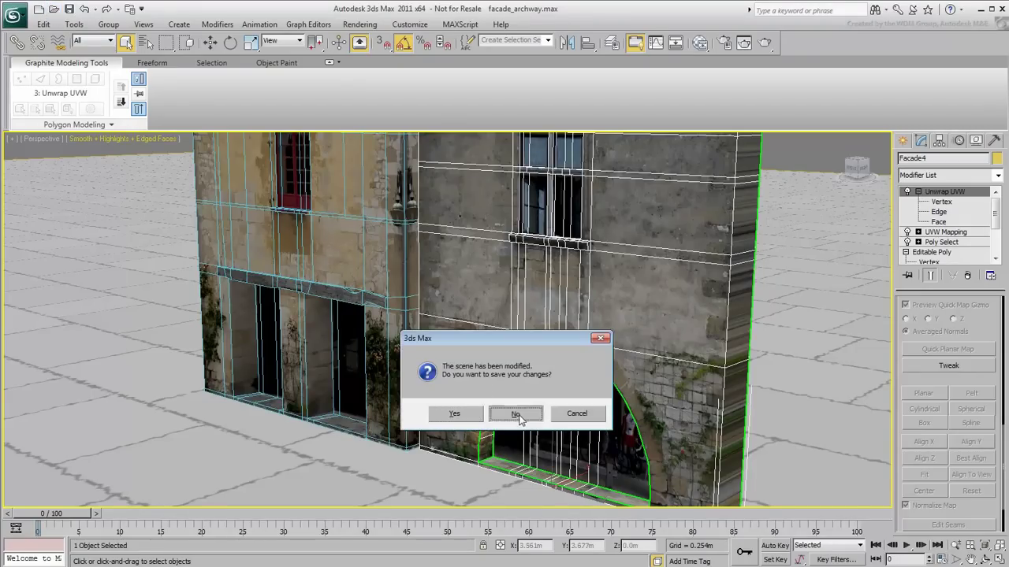
click(180, 98)
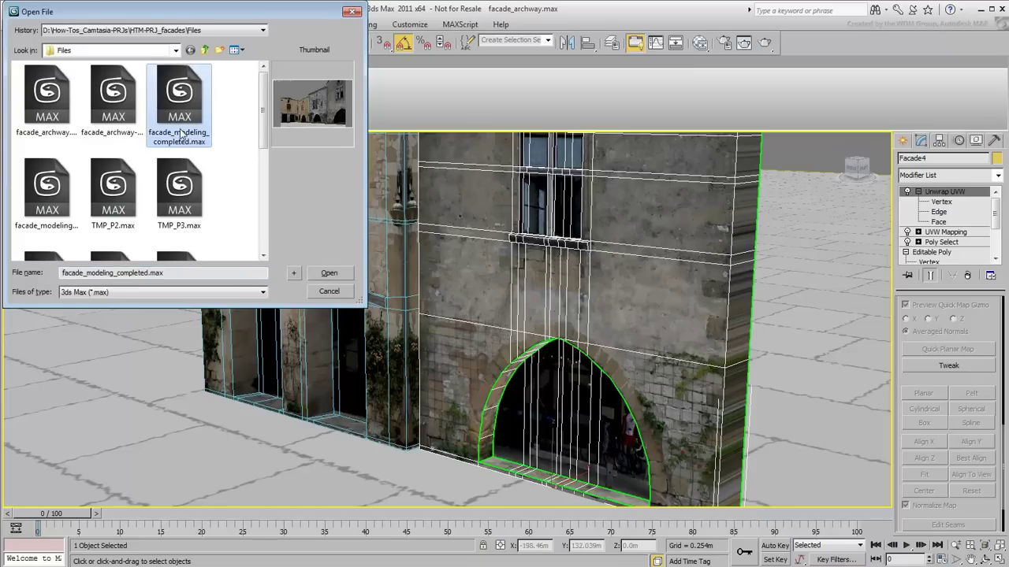
click(328, 274)
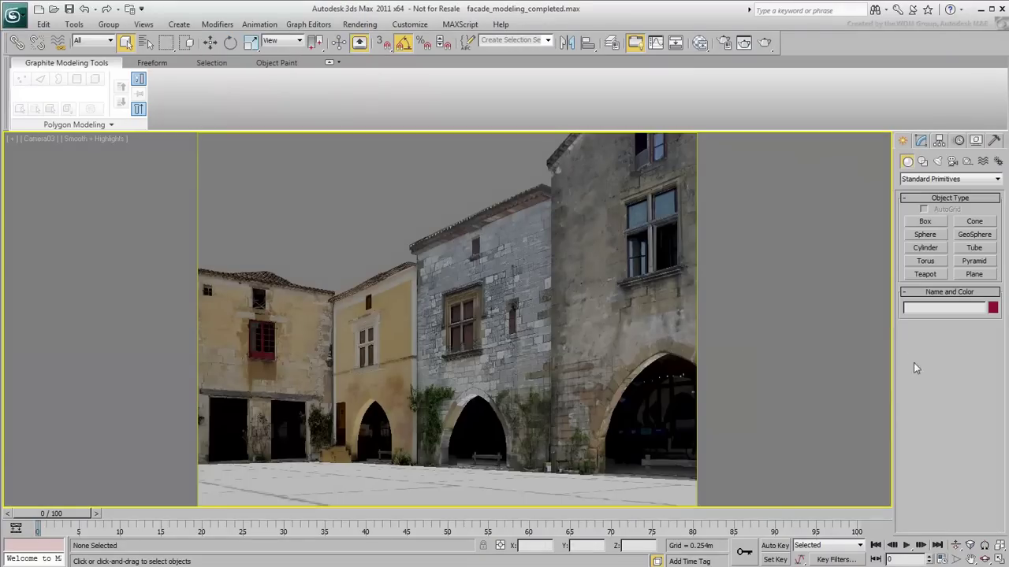
click(762, 46)
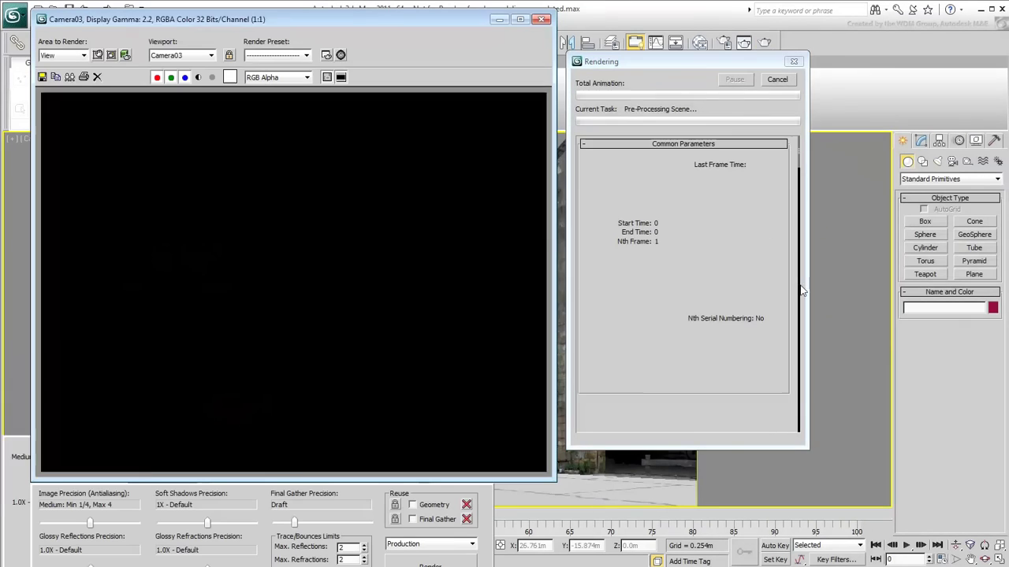